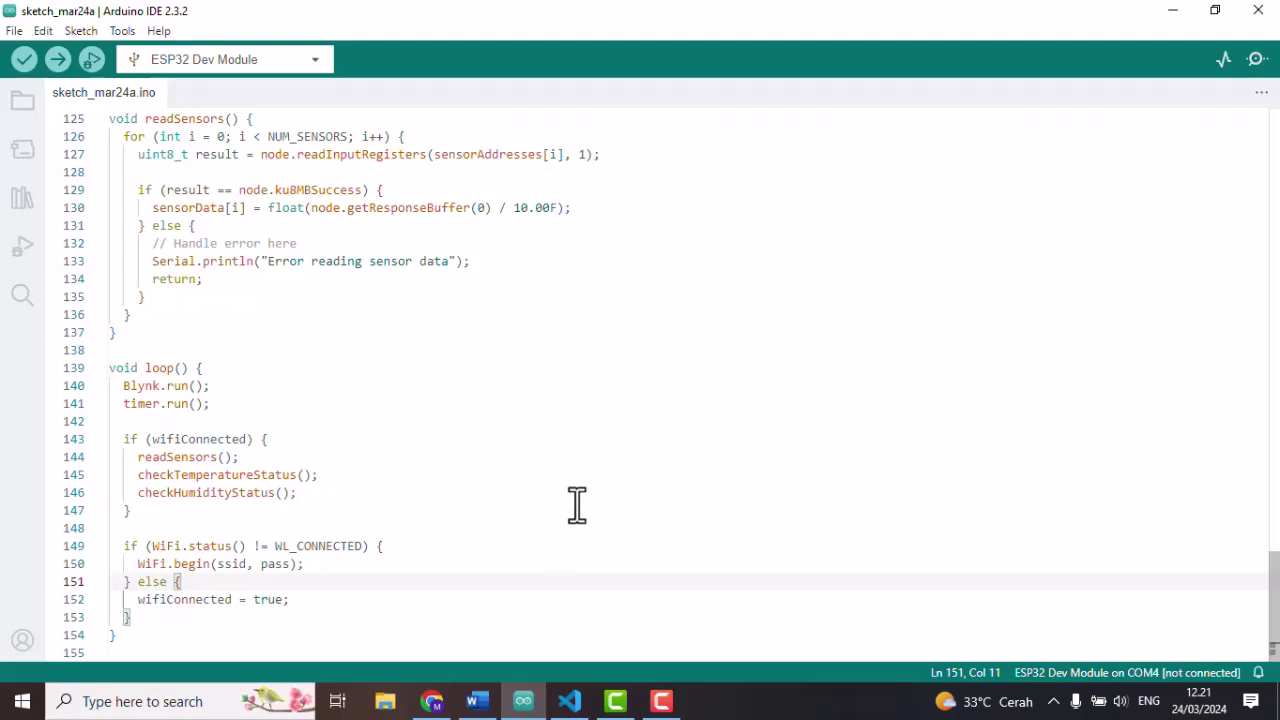
# - Go back to the beginning of the sketch to review its Blynk template definitions, library includes and pin assignments
pyautogui.scroll(1, 517, 386)
pyautogui.click(517, 386)
pyautogui.scroll(20, 510, 350)
pyautogui.scroll(6, 505, 306)
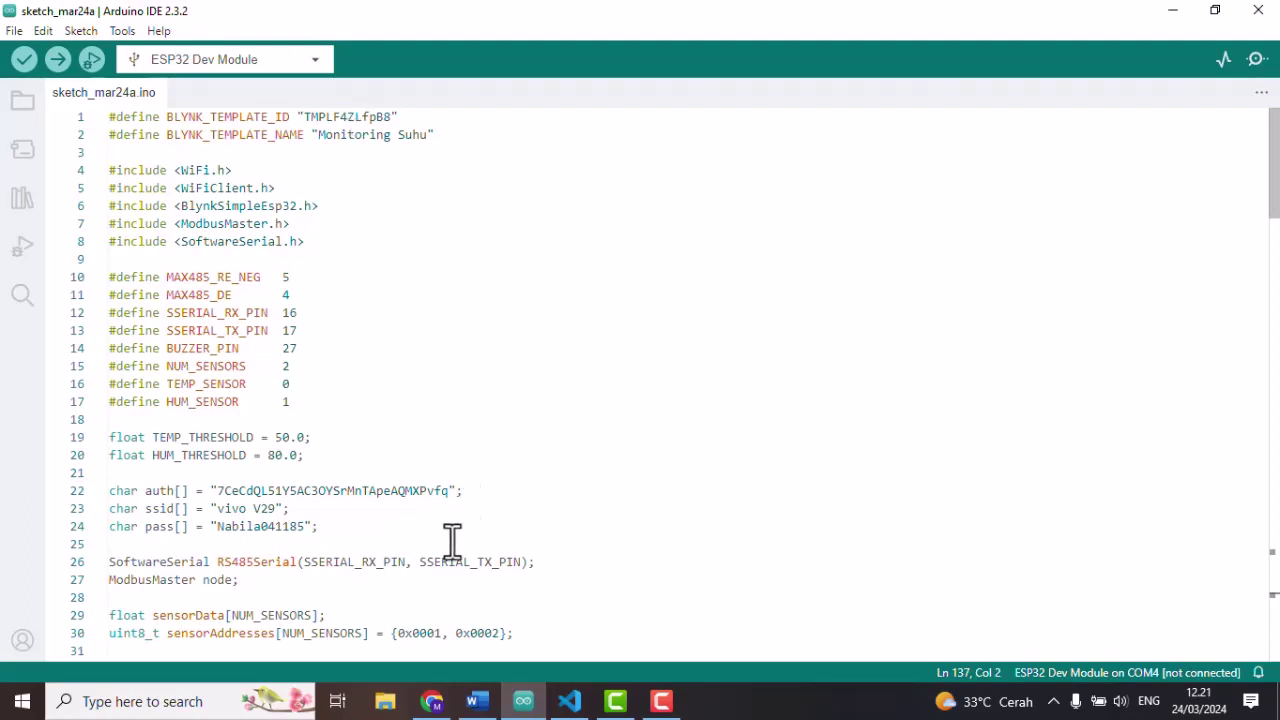
# - Switch to Blynk.Console in Chrome and open the datastreams of the Monitoring Suhu template
pyautogui.click(437, 705)
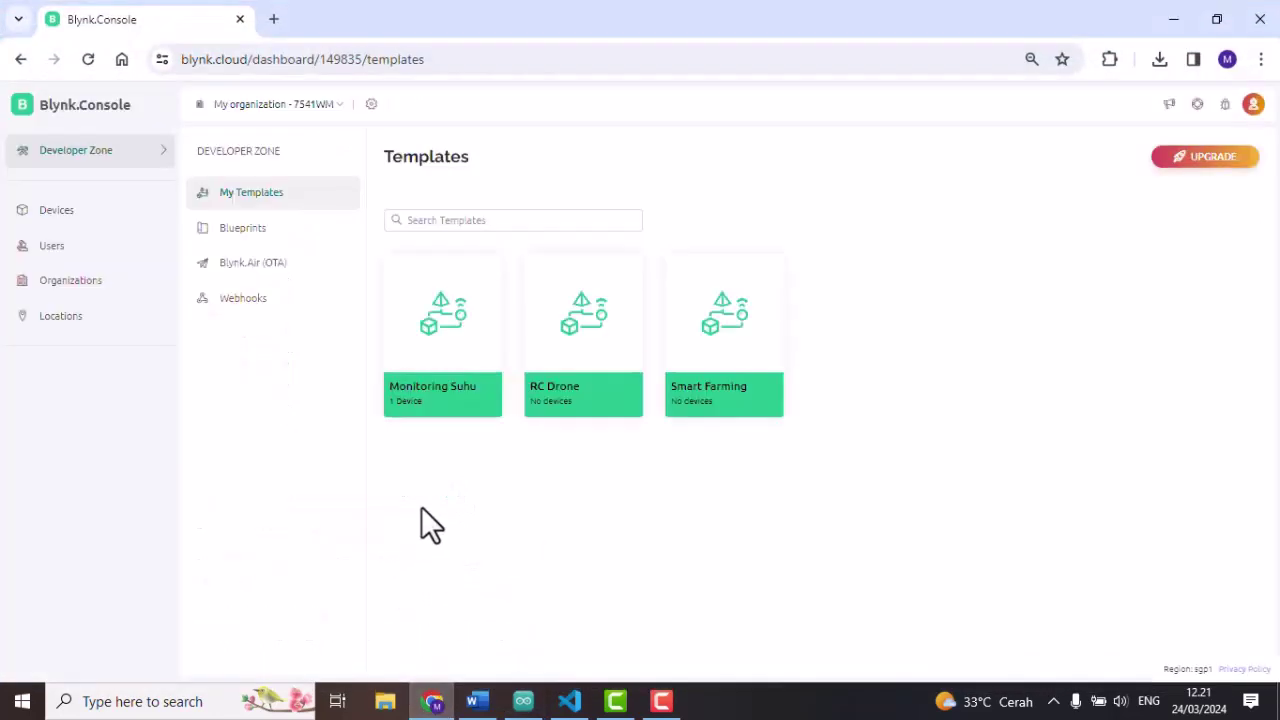
pyautogui.click(452, 398)
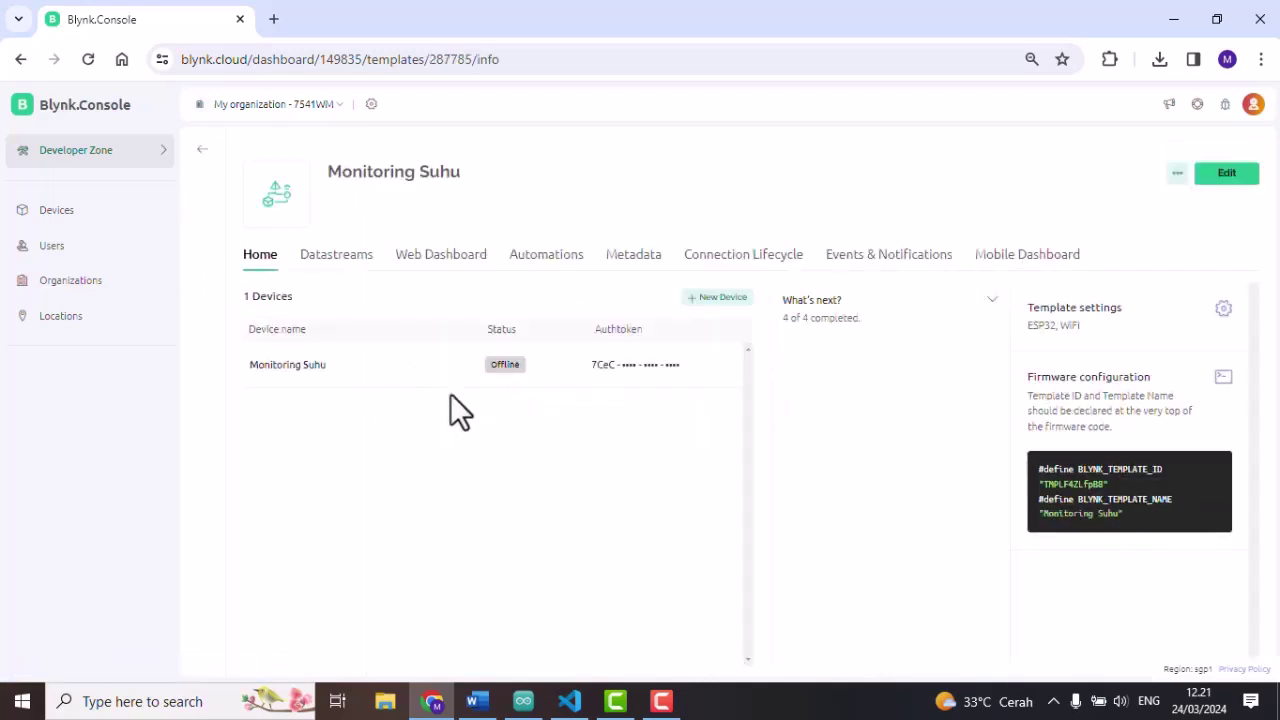
pyautogui.click(330, 268)
pyautogui.click(336, 256)
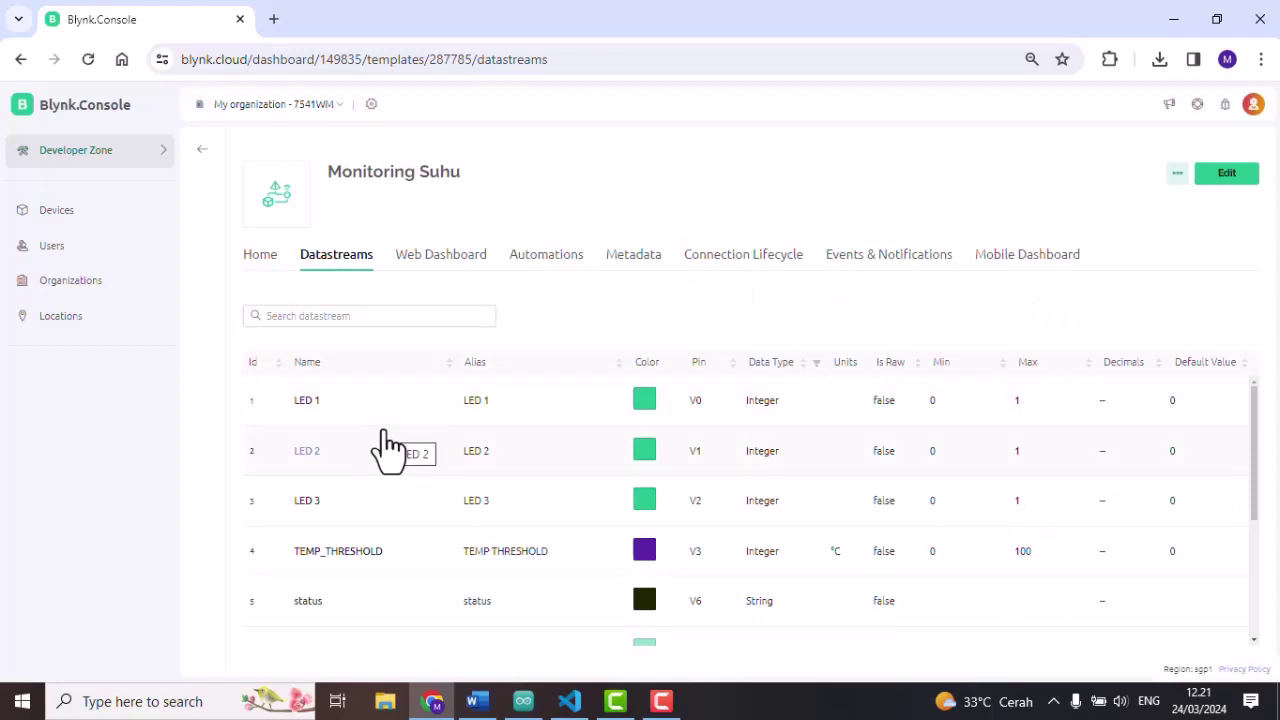
# - Look through the template's datastreams from LED 1 to Buzzer, checking their virtual pins and data types
pyautogui.scroll(-2, 388, 450)
pyautogui.scroll(2, 386, 449)
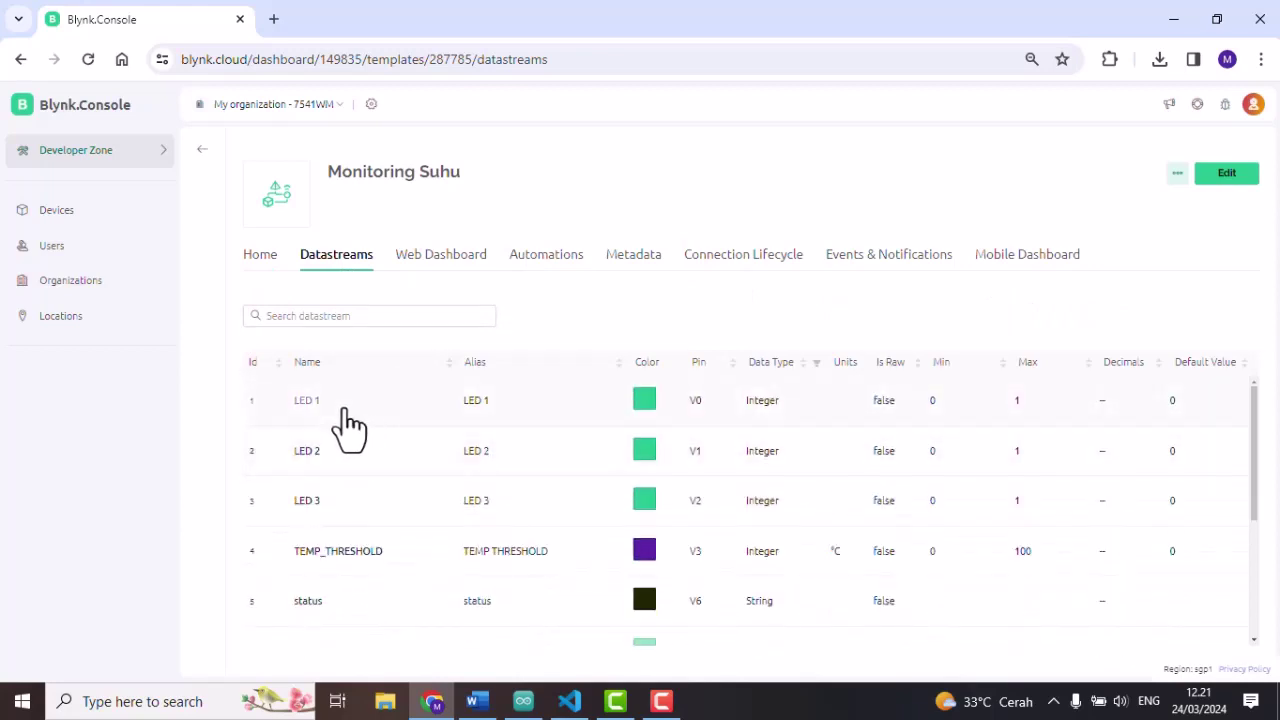
pyautogui.scroll(-1, 350, 540)
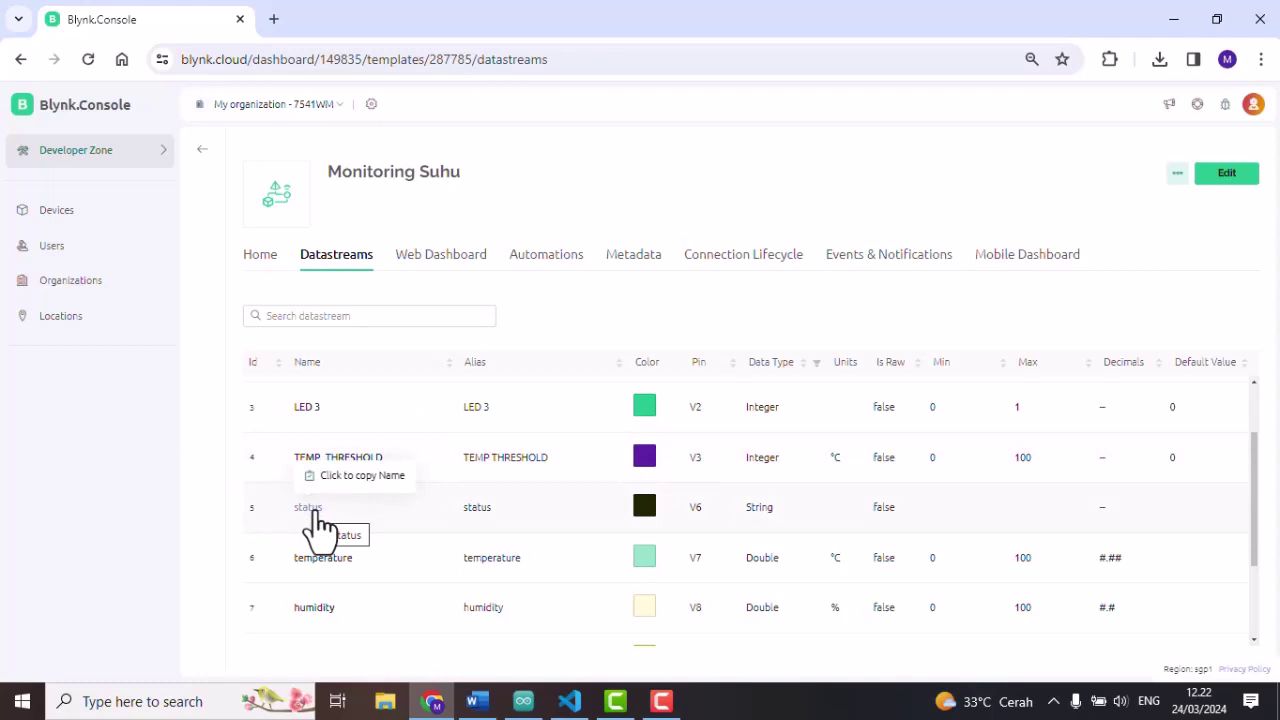
pyautogui.scroll(-1, 318, 522)
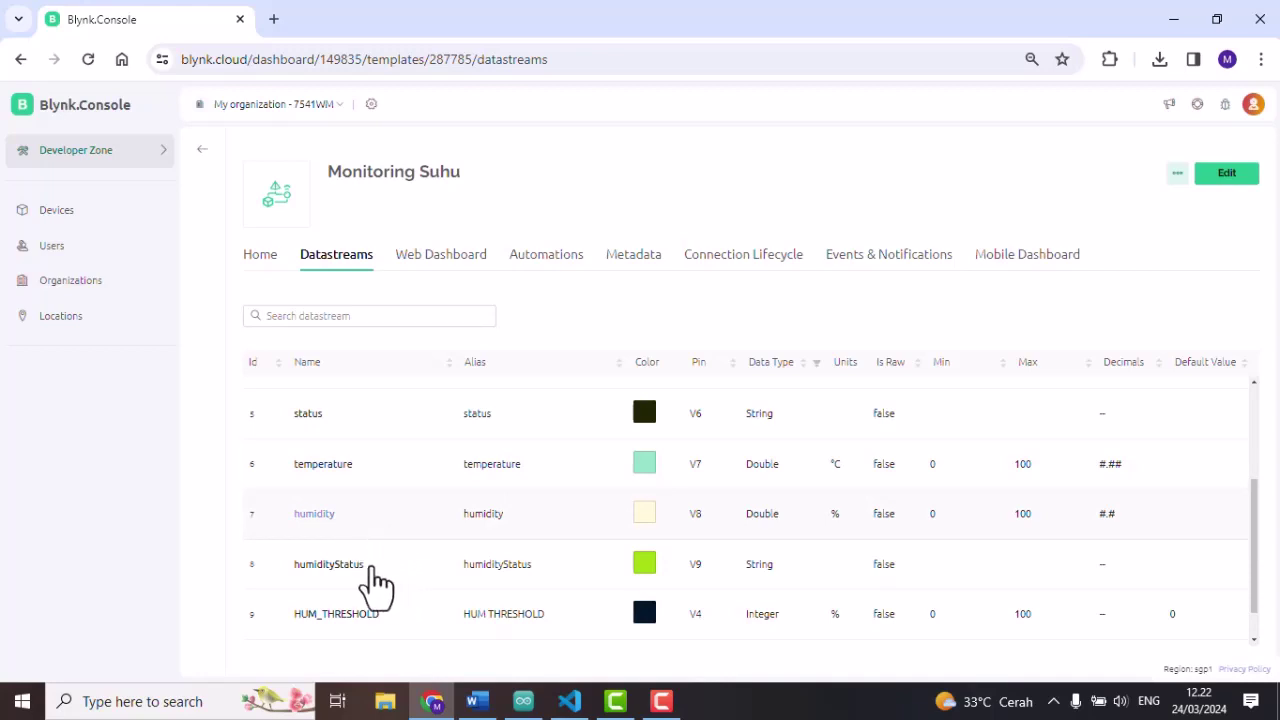
pyautogui.scroll(-1, 376, 585)
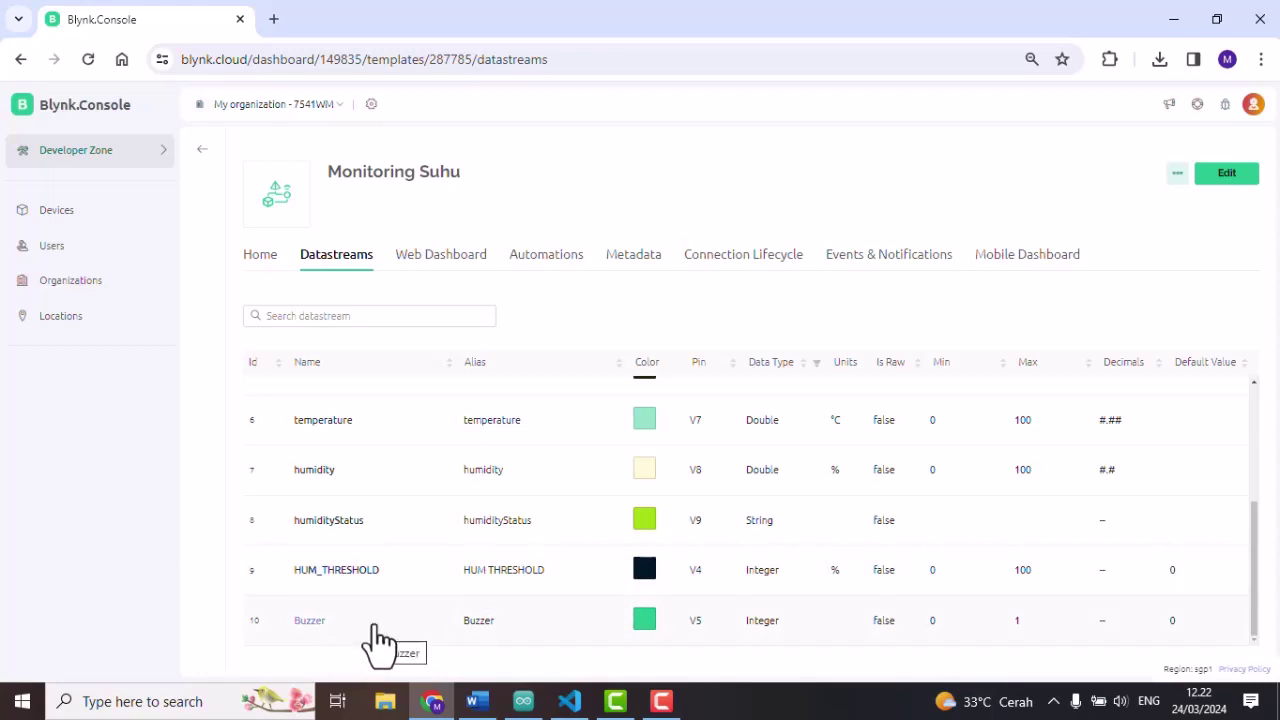
pyautogui.scroll(5, 390, 608)
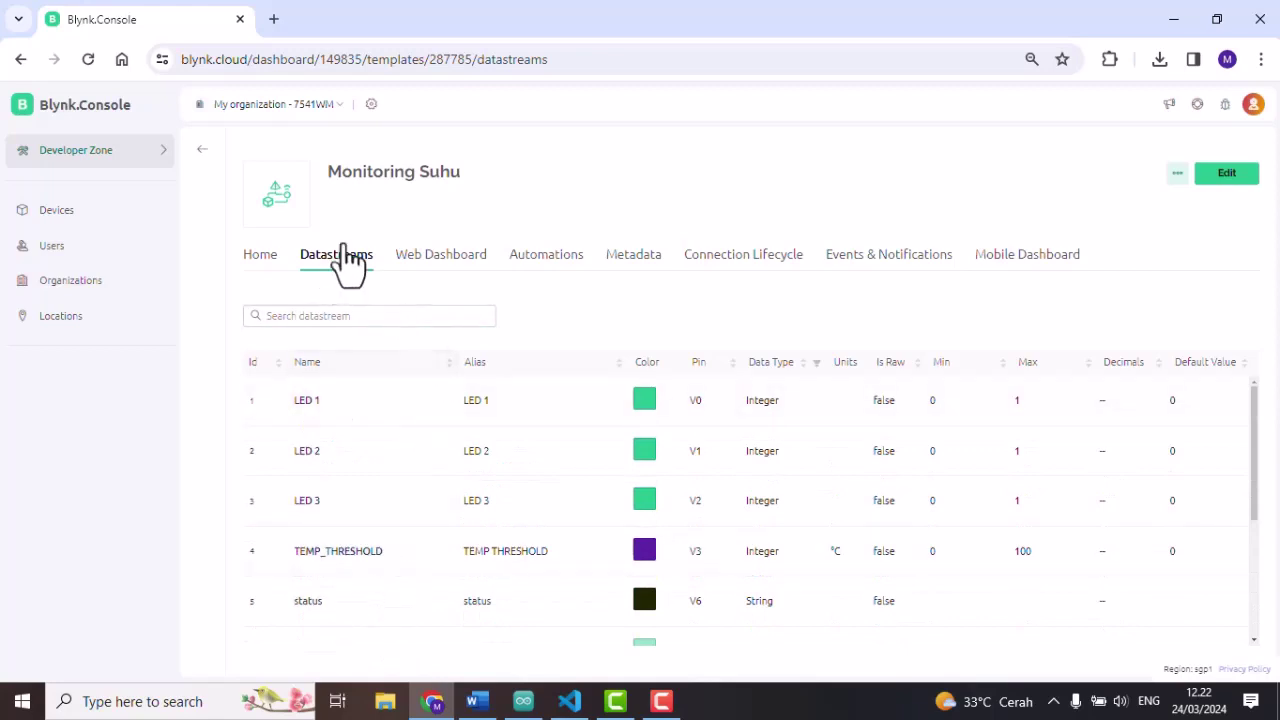
# - Open the template's web dashboard in edit mode and look through the available widgets
pyautogui.click(440, 274)
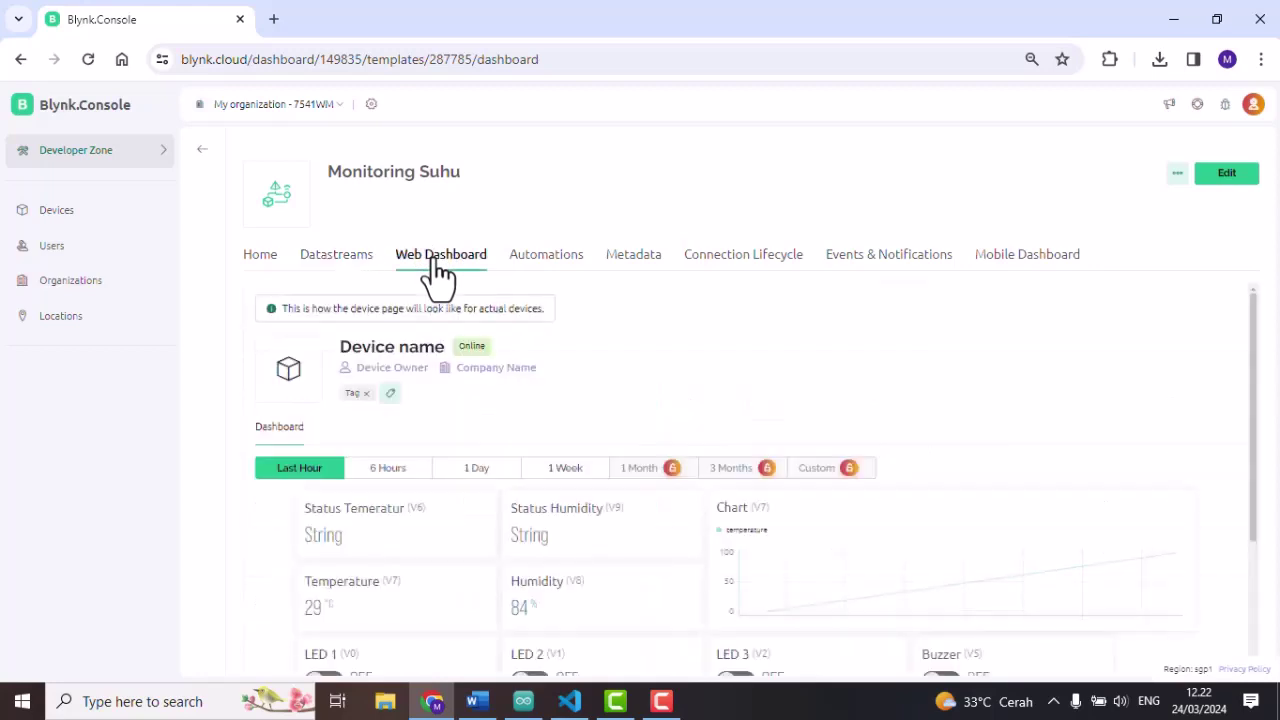
pyautogui.click(1224, 176)
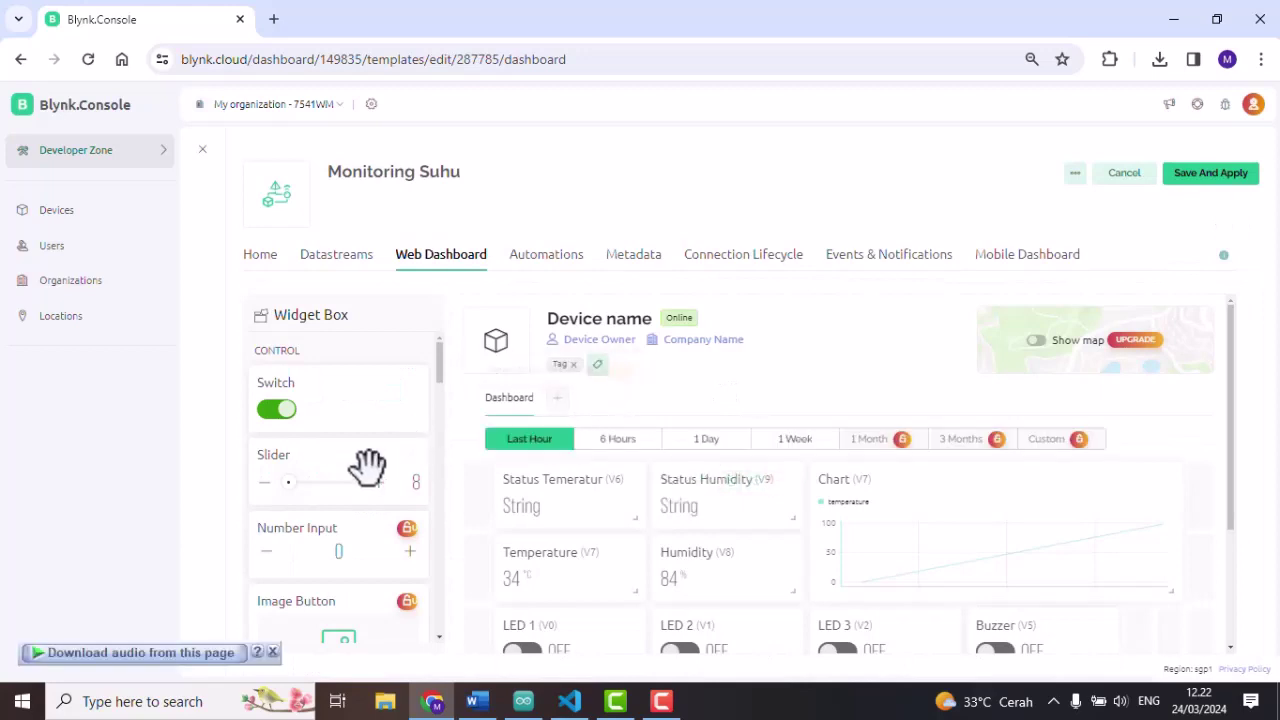
pyautogui.scroll(-1, 364, 466)
pyautogui.scroll(-1, 364, 472)
pyautogui.scroll(2, 365, 471)
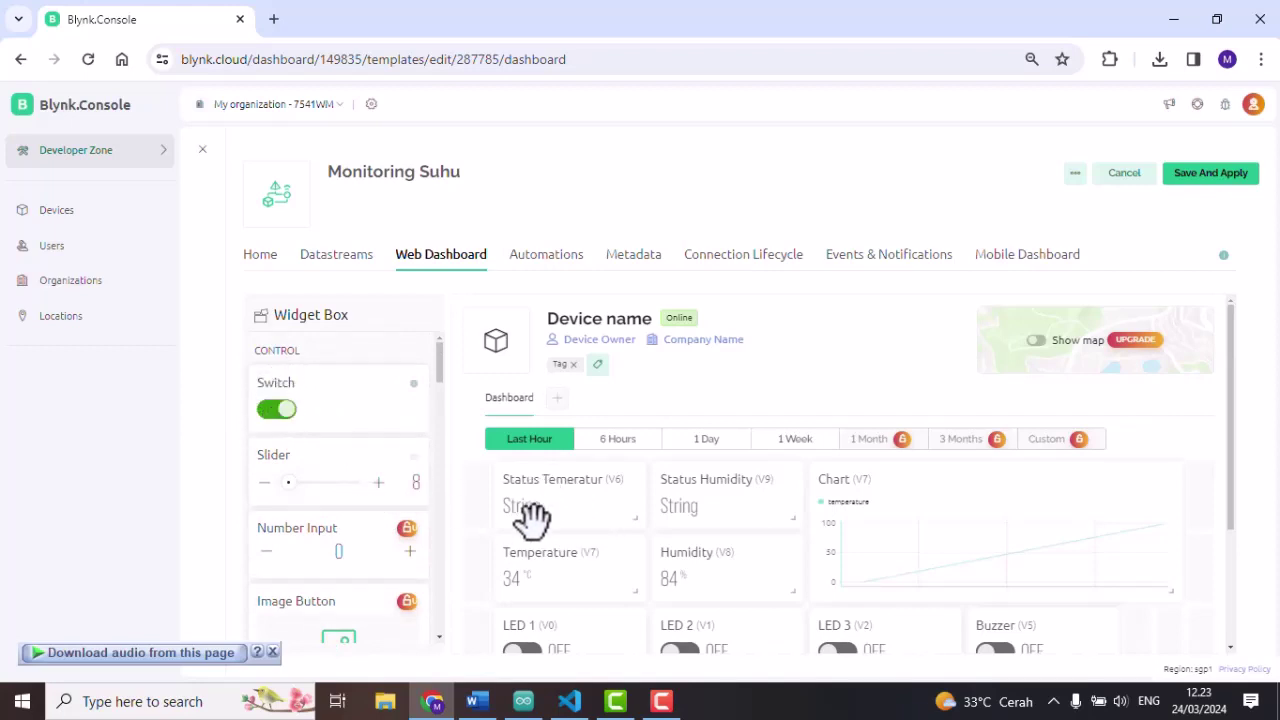
# - Examine the dashboard widgets, from the temperature and humidity labels to the LED switches and threshold sliders
pyautogui.moveTo(537, 531); pyautogui.dragTo(543, 517)
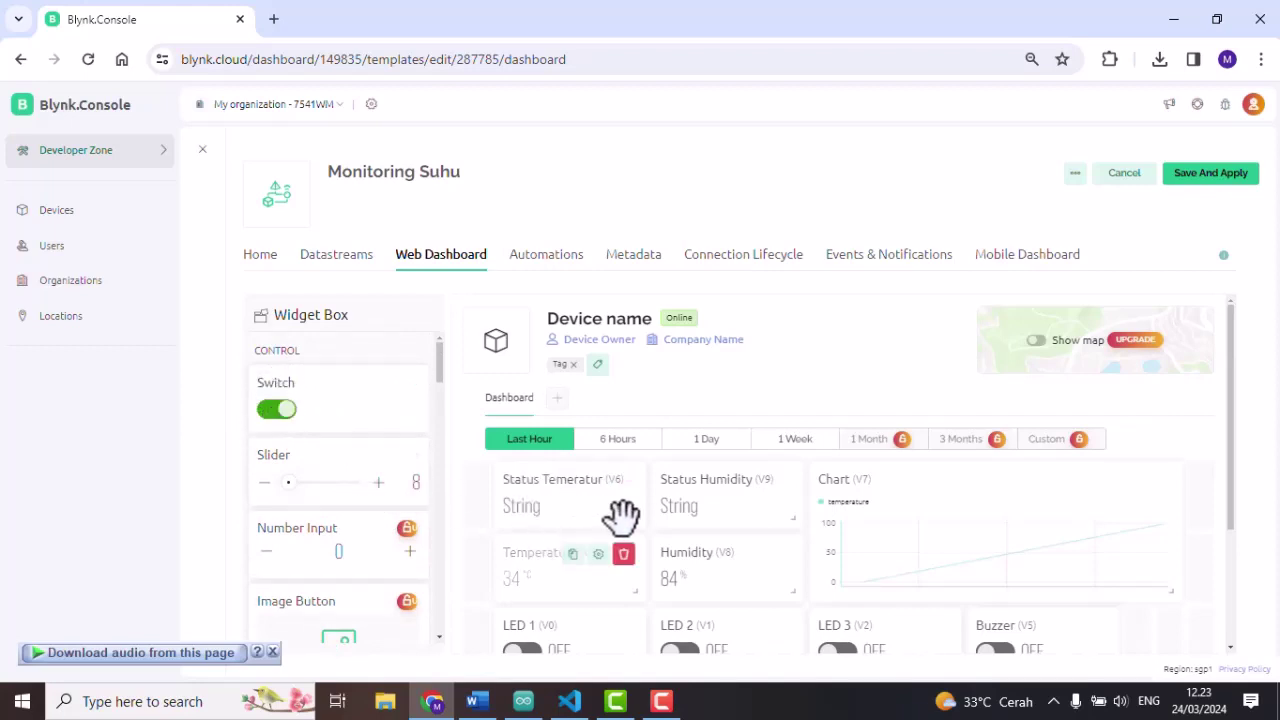
pyautogui.moveTo(638, 503)
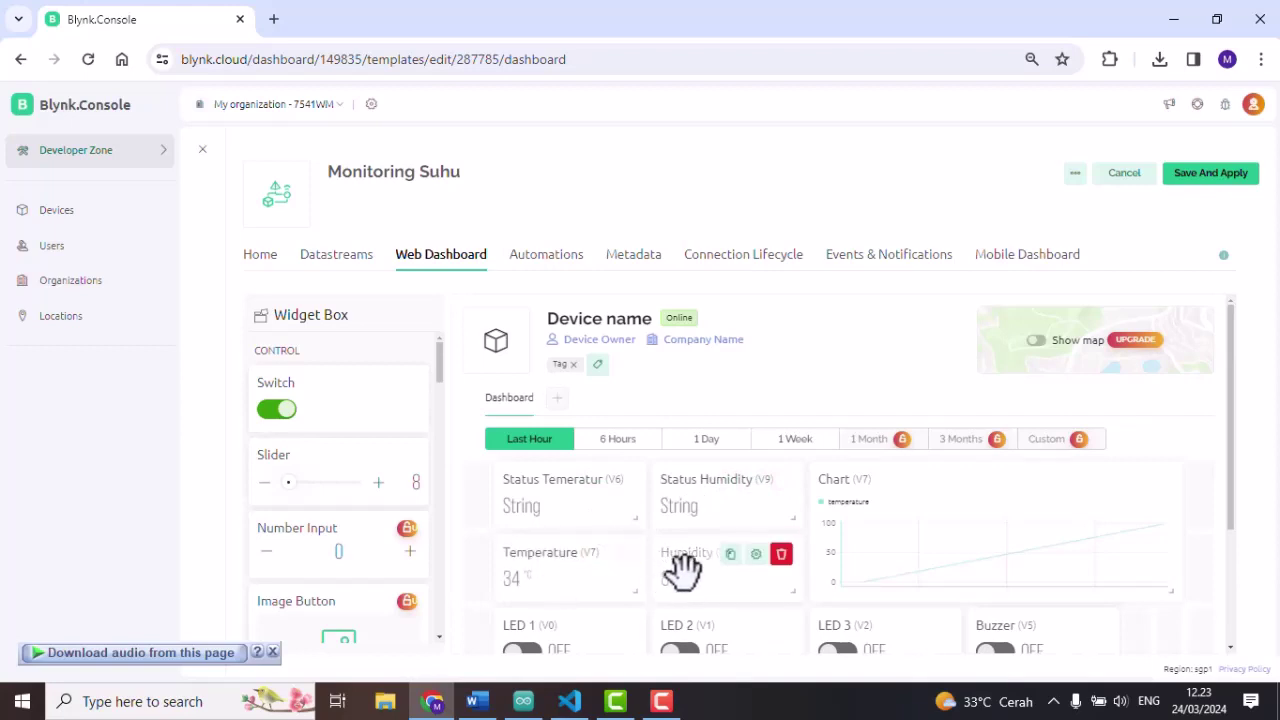
pyautogui.scroll(-1, 567, 655)
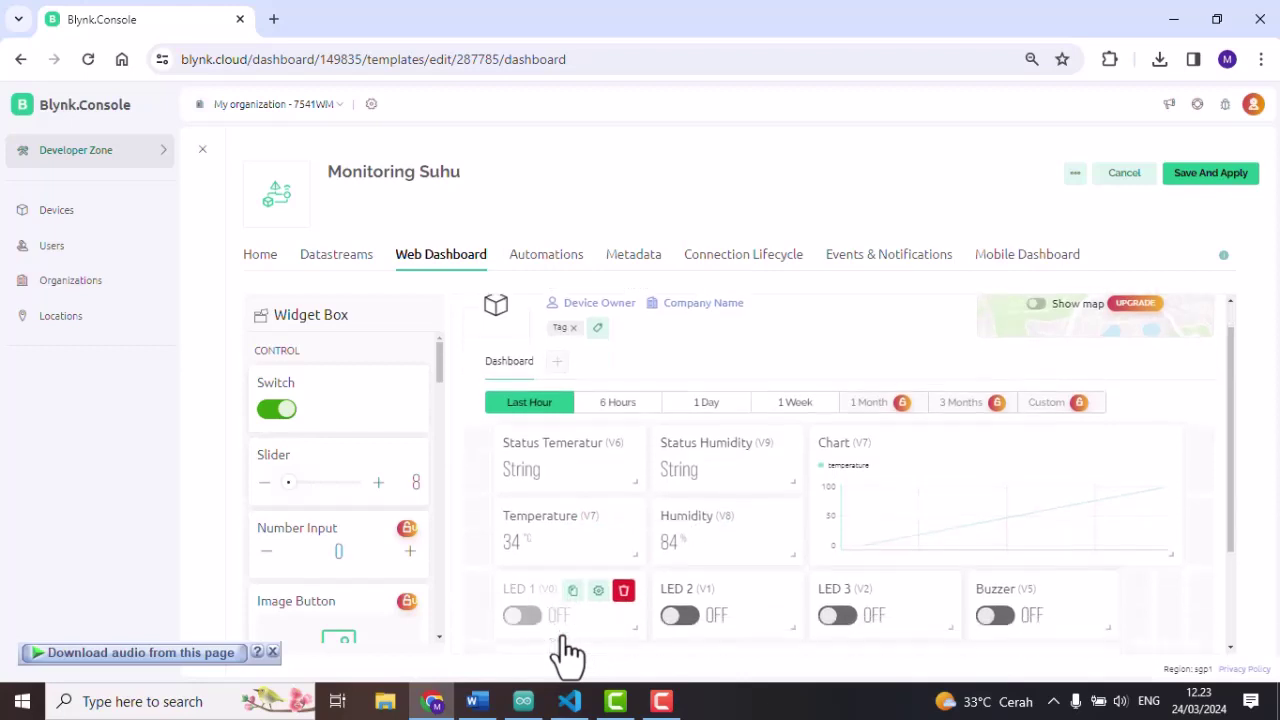
pyautogui.scroll(-3, 567, 655)
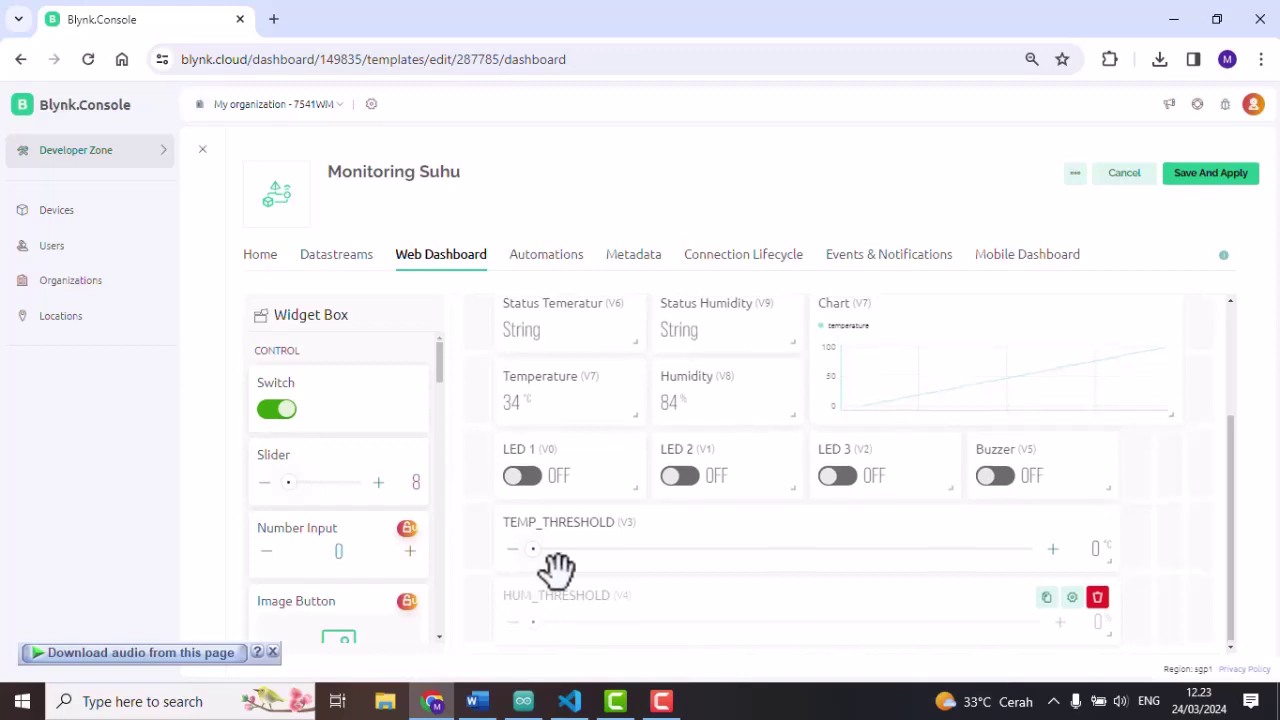
# - Inspect the settings of the Status Temeratur label and close them without saving
pyautogui.scroll(1, 587, 441)
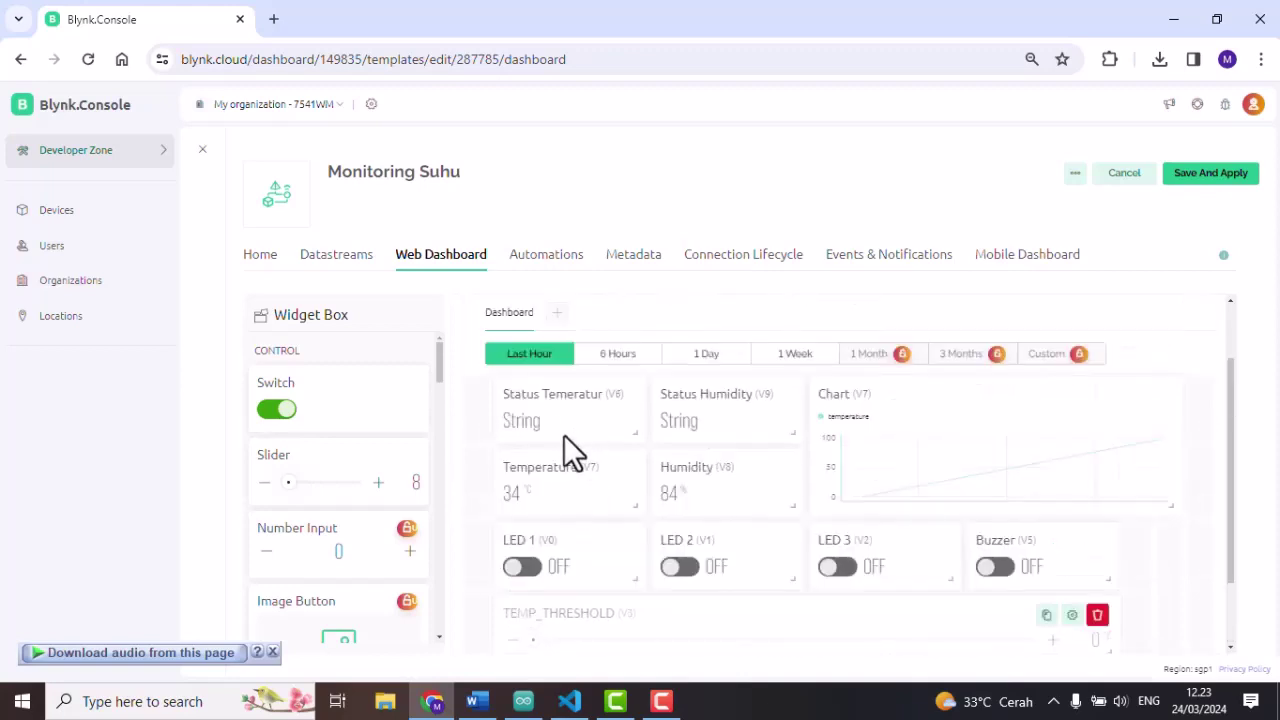
pyautogui.scroll(1, 545, 414)
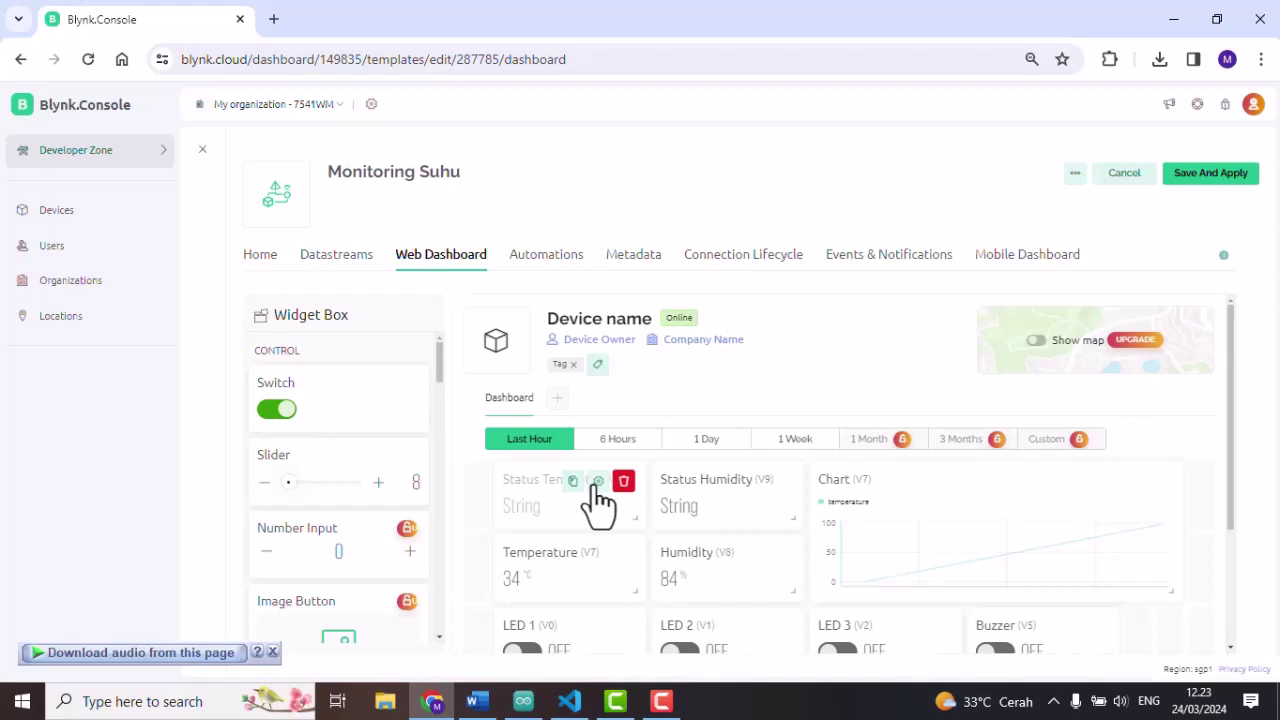
pyautogui.click(597, 482)
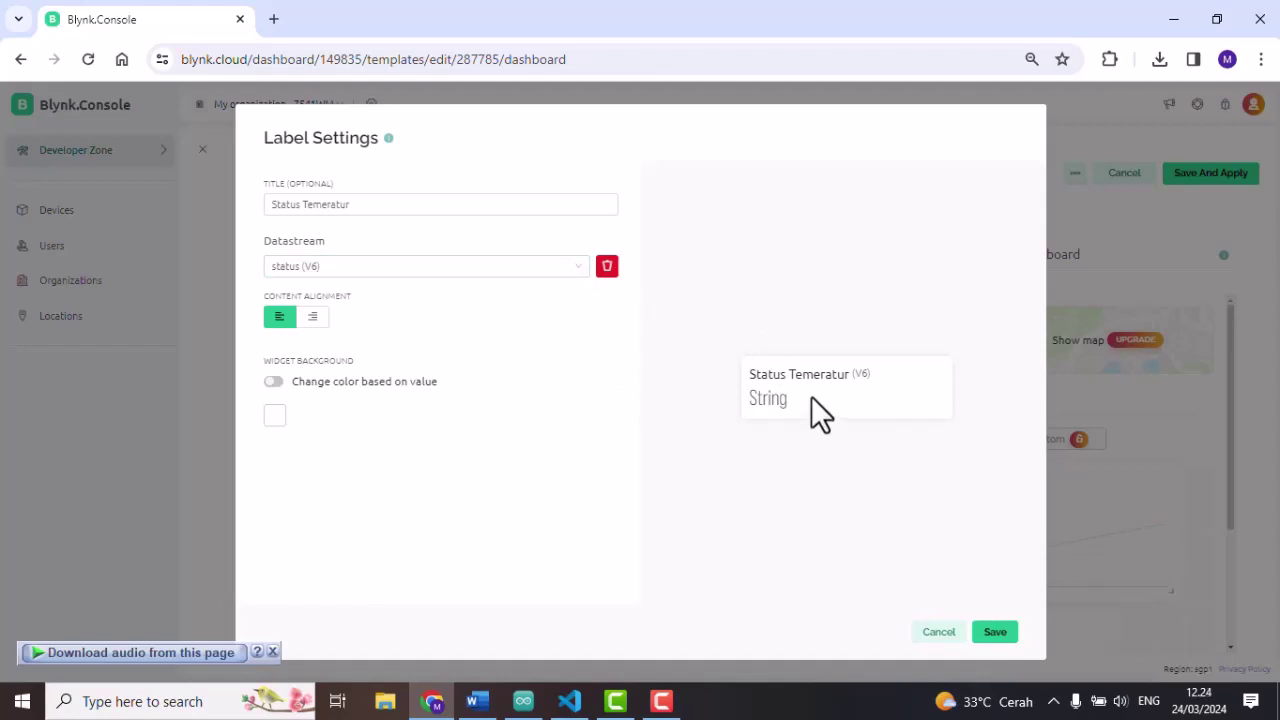
pyautogui.click(938, 632)
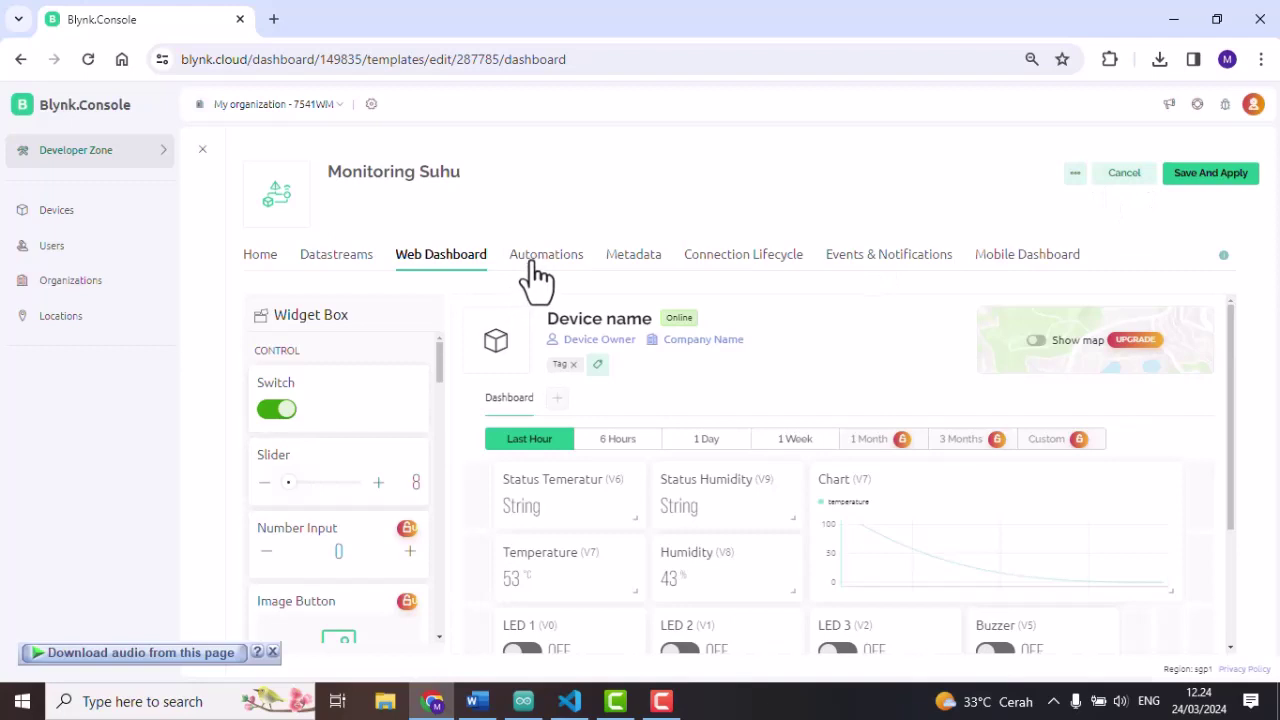
# - Copy the firmware configuration from the template's home page and highlight the matching template ID in the Arduino IDE sketch
pyautogui.click(266, 256)
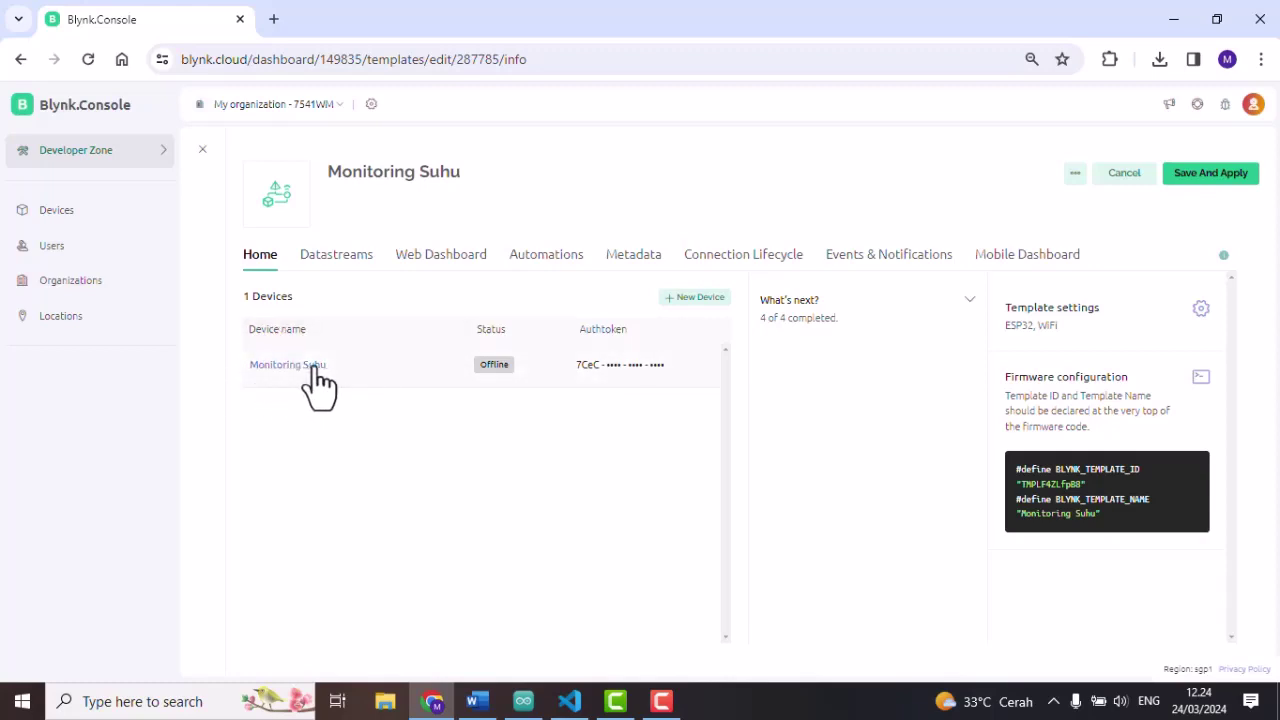
pyautogui.doubleClick(1044, 484)
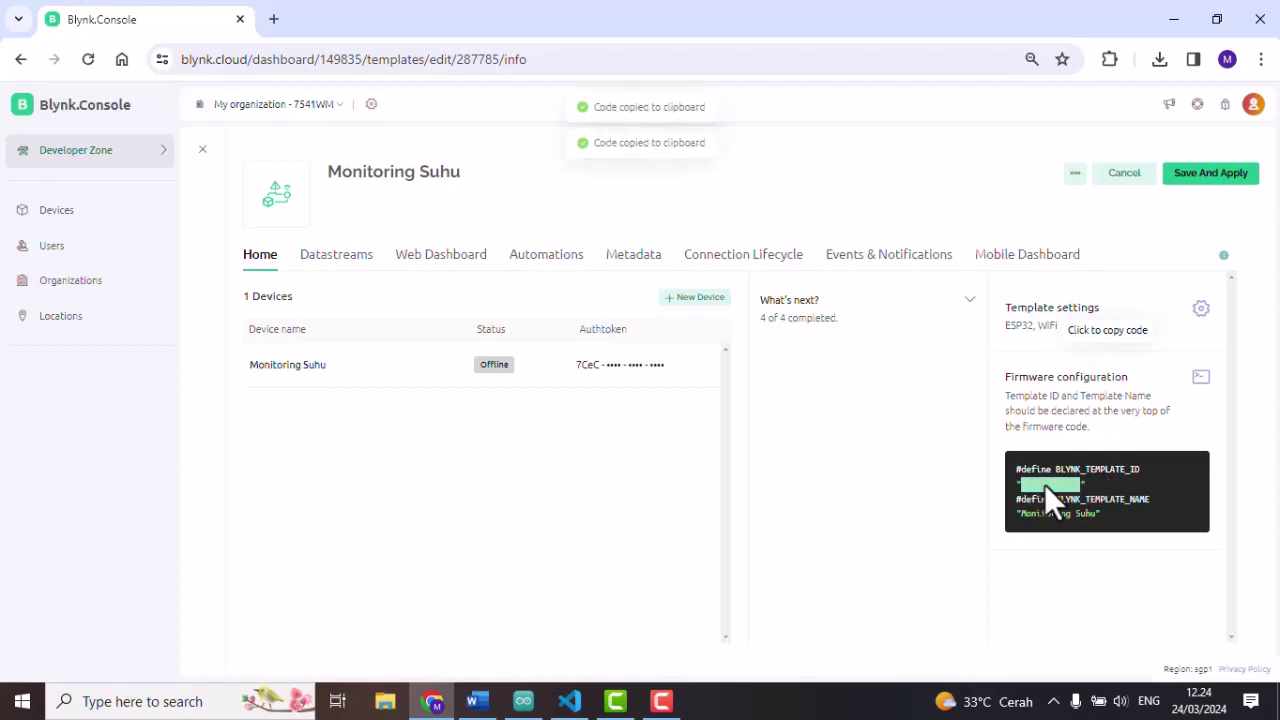
pyautogui.click(523, 700)
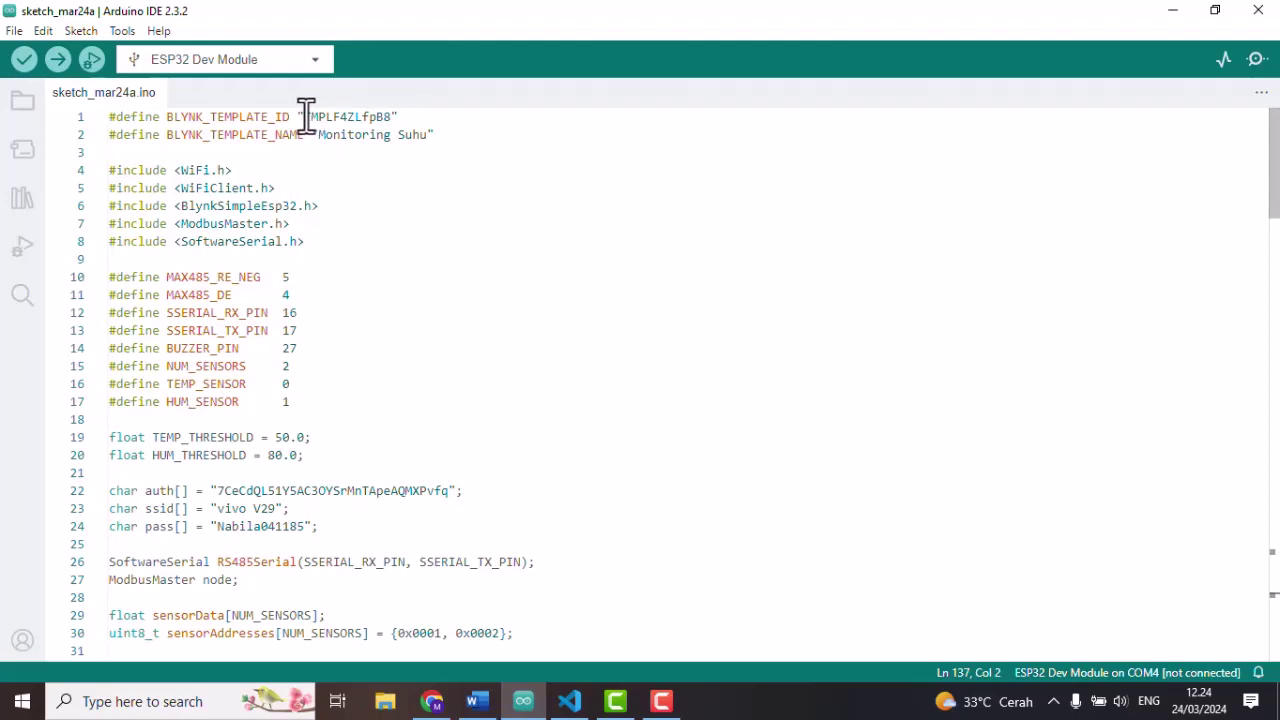
pyautogui.moveTo(306, 116); pyautogui.dragTo(395, 117)
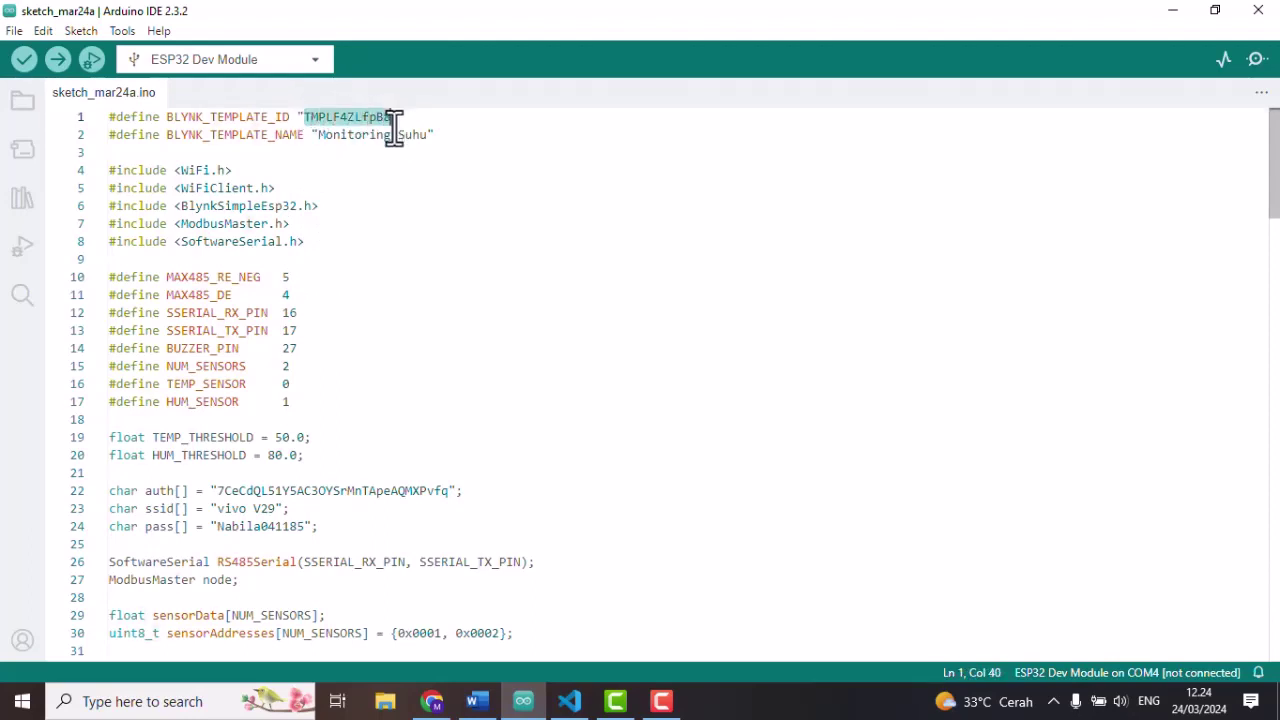
# - Highlight the template name in the sketch and compare it with the firmware configuration in Blynk.Console, copying that code
pyautogui.click(318, 135)
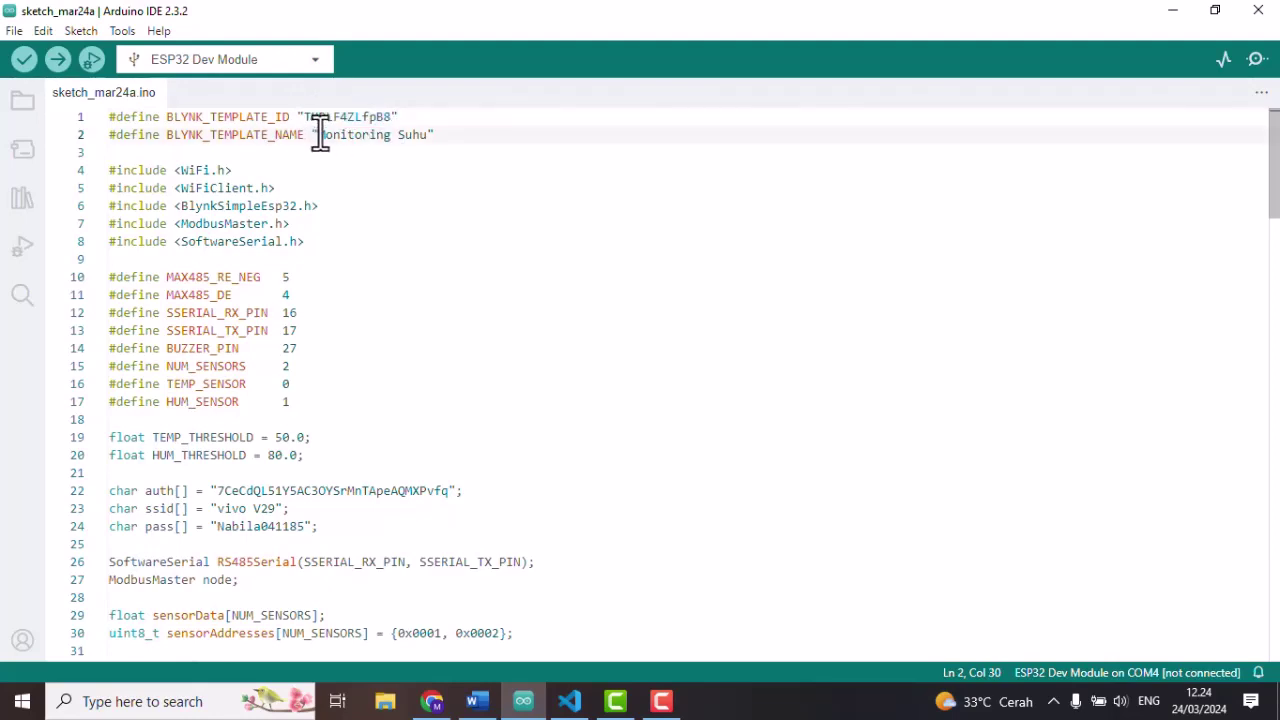
pyautogui.moveTo(320, 134); pyautogui.dragTo(432, 135)
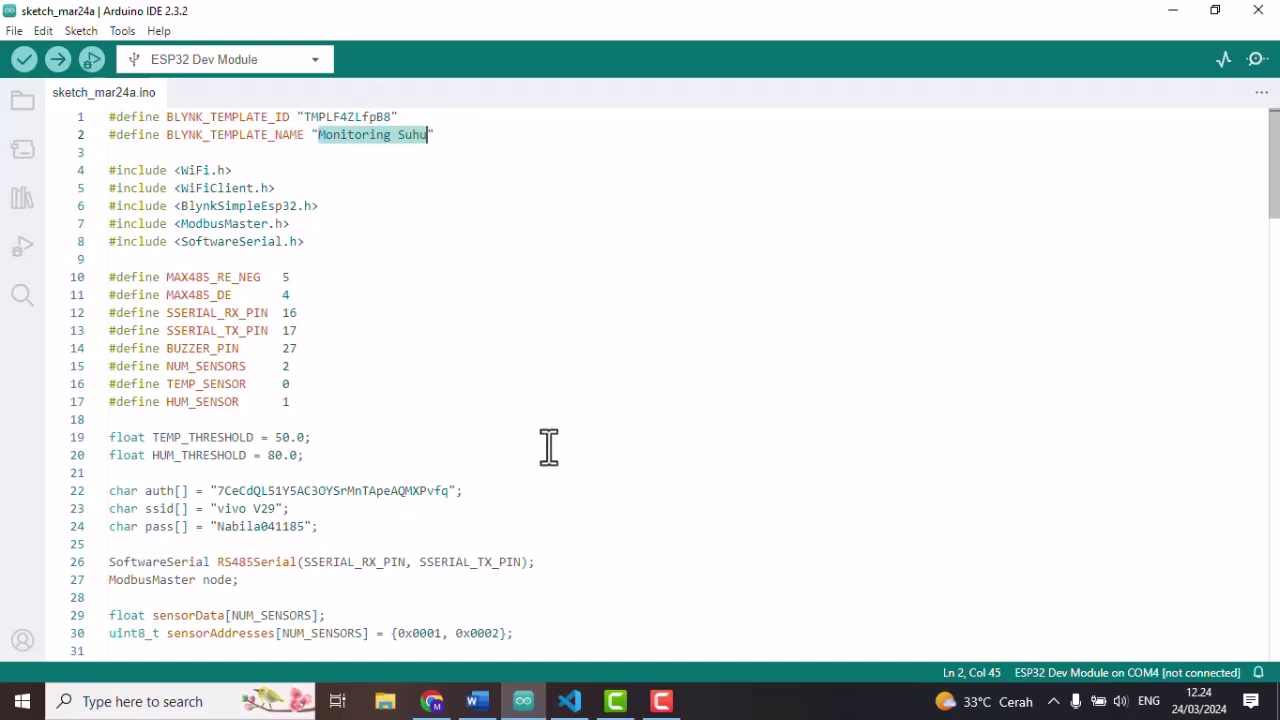
pyautogui.click(523, 701)
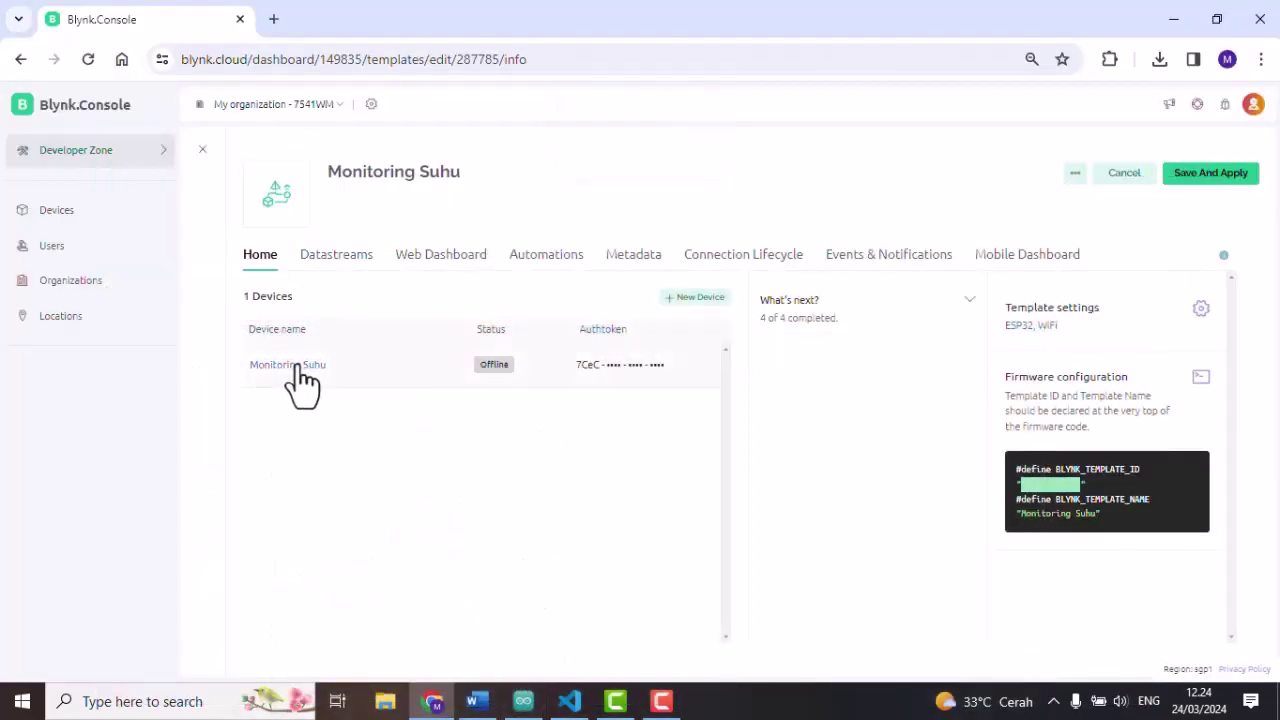
pyautogui.click(1061, 508)
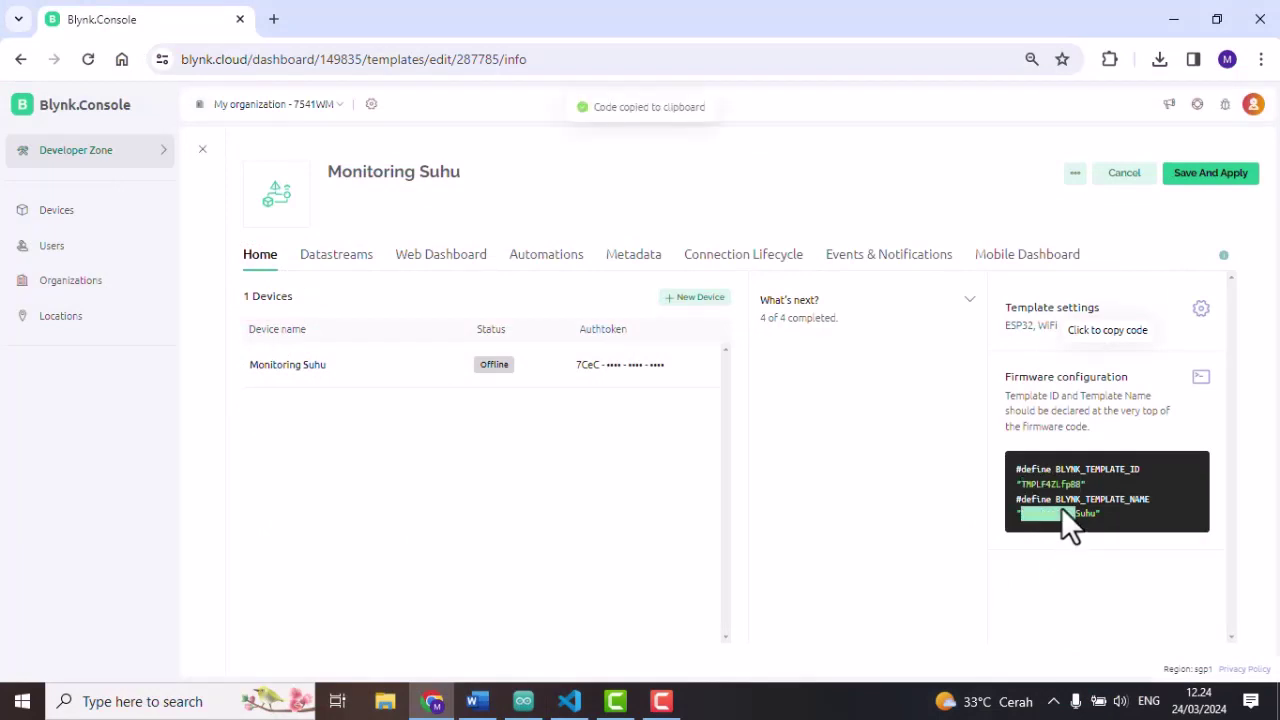
pyautogui.click(1062, 508)
pyautogui.click(1084, 515)
# - Return to the Arduino IDE, maximize its window and highlight the value of the Blynk auth token variable
pyautogui.click(528, 703)
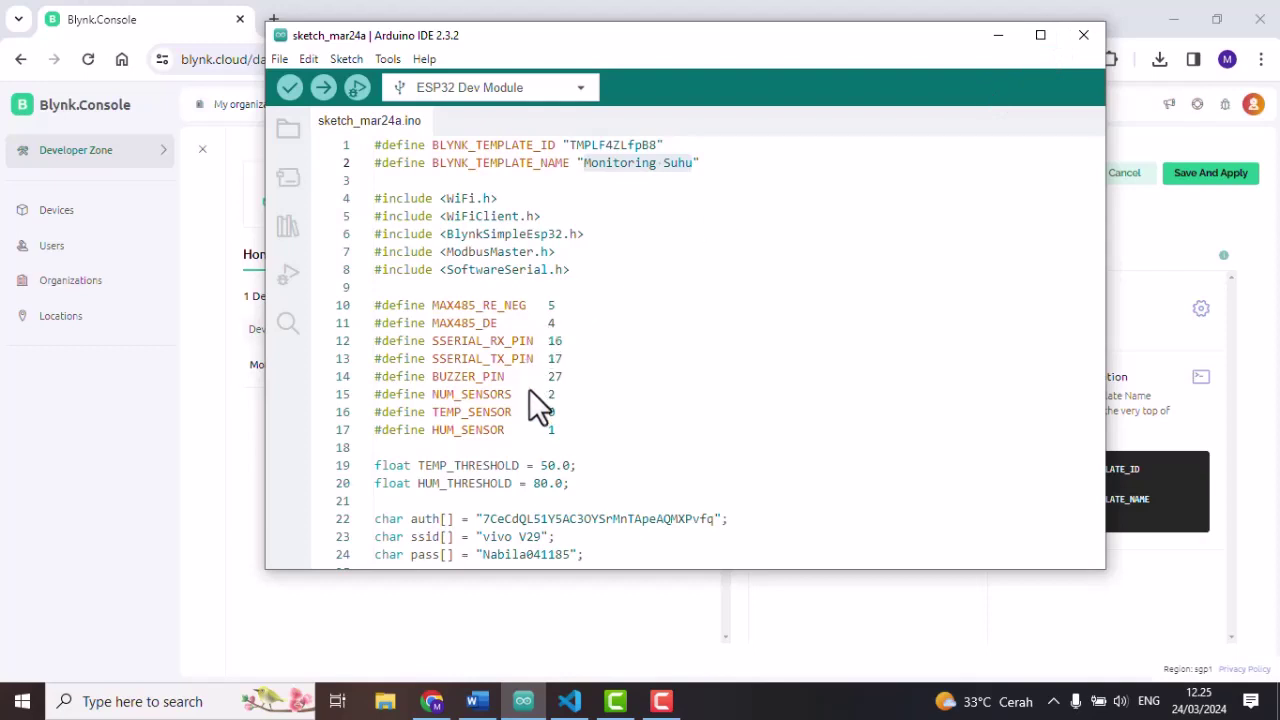
pyautogui.click(1041, 38)
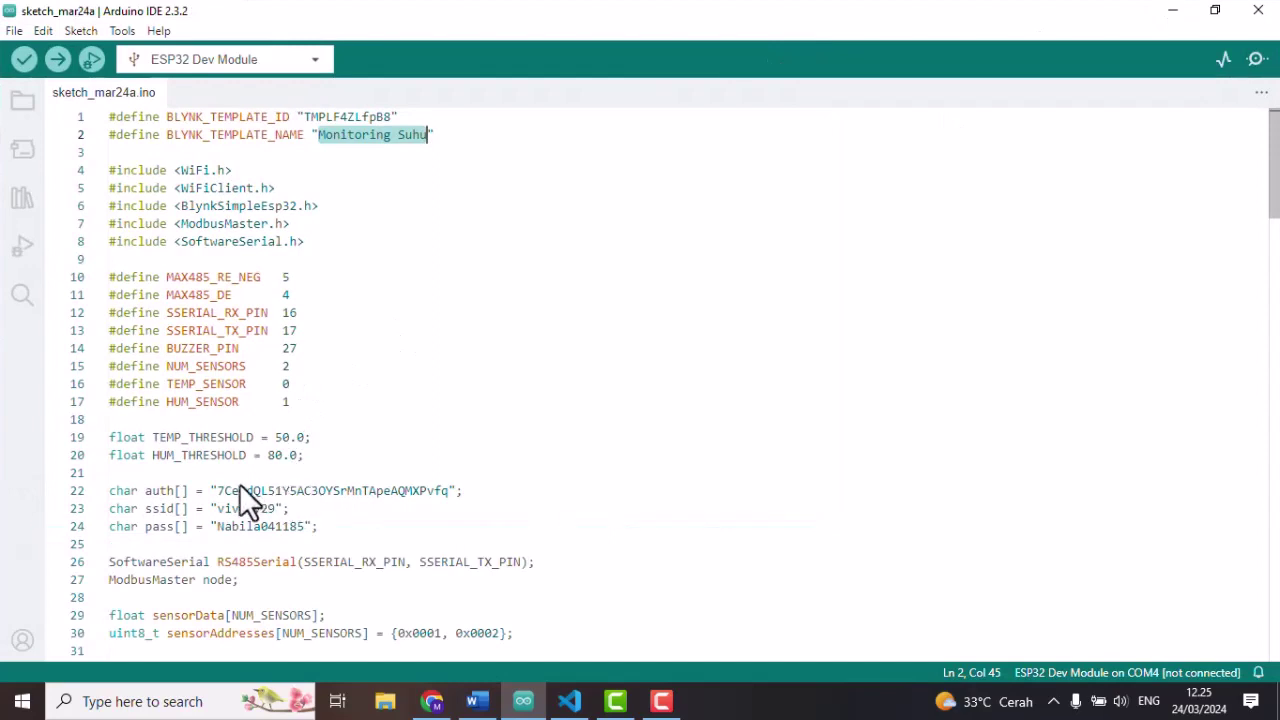
pyautogui.moveTo(212, 490)
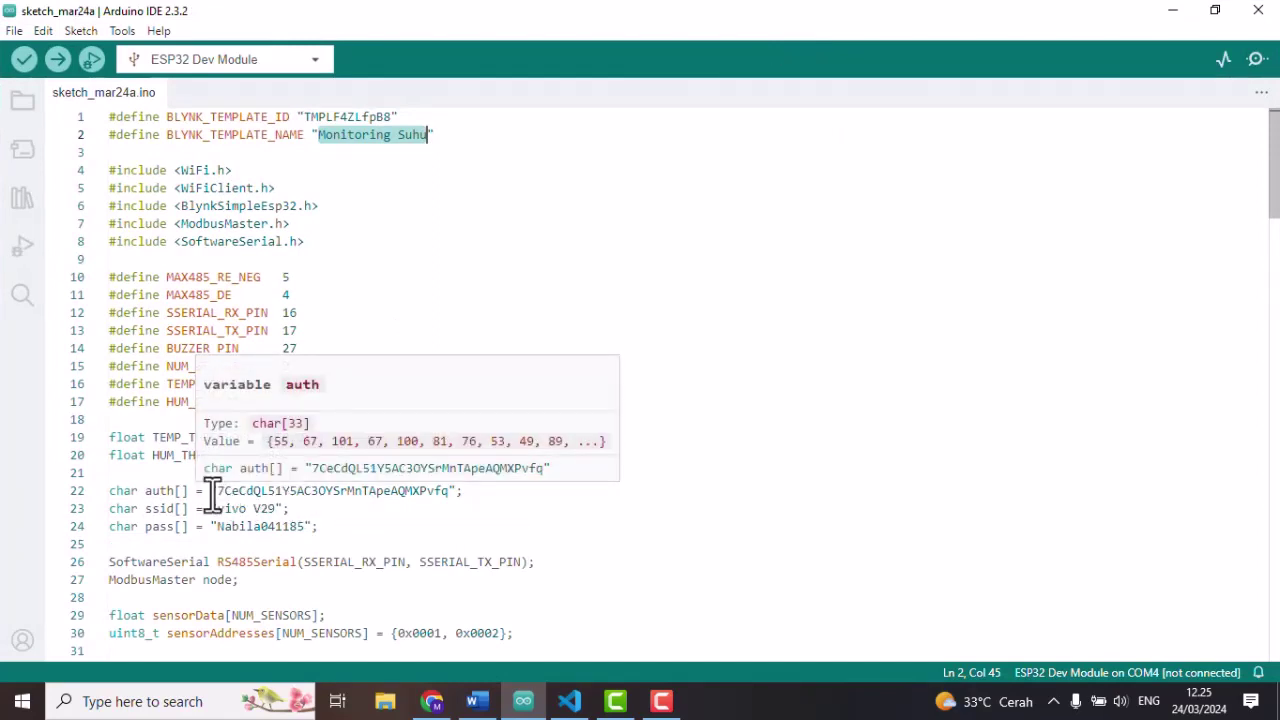
pyautogui.moveTo(212, 490); pyautogui.dragTo(466, 490)
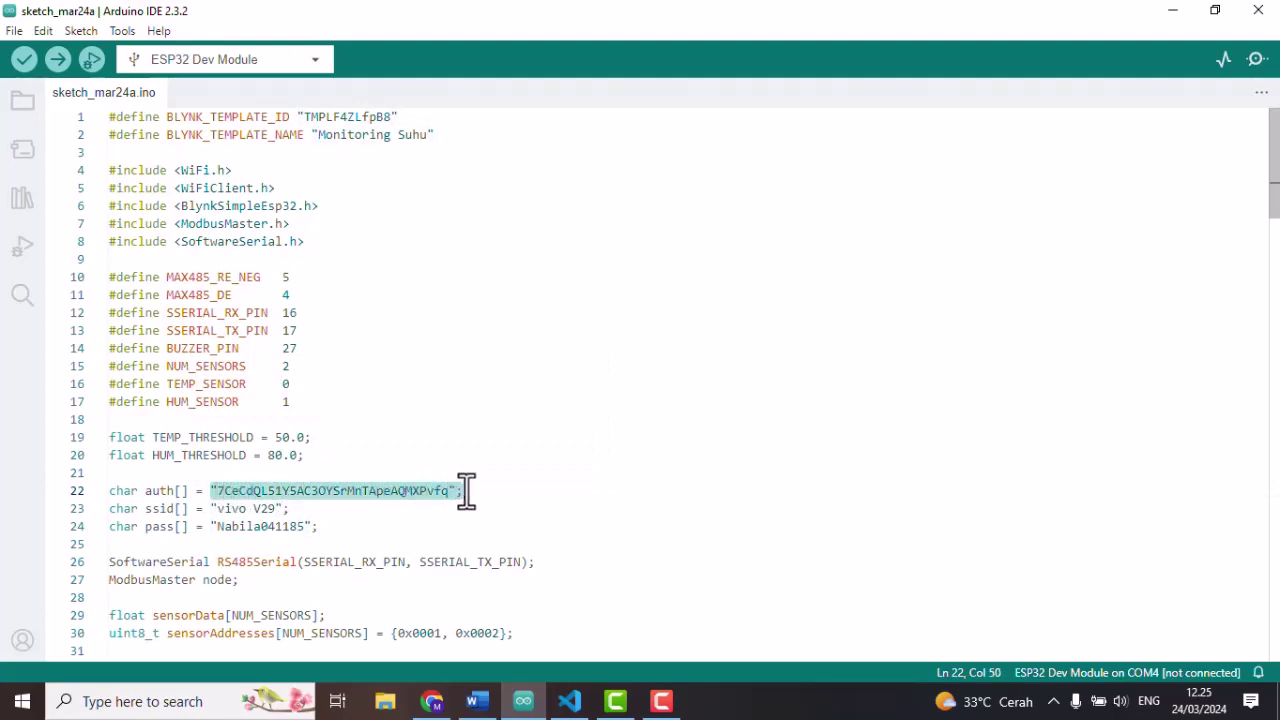
pyautogui.click(466, 490)
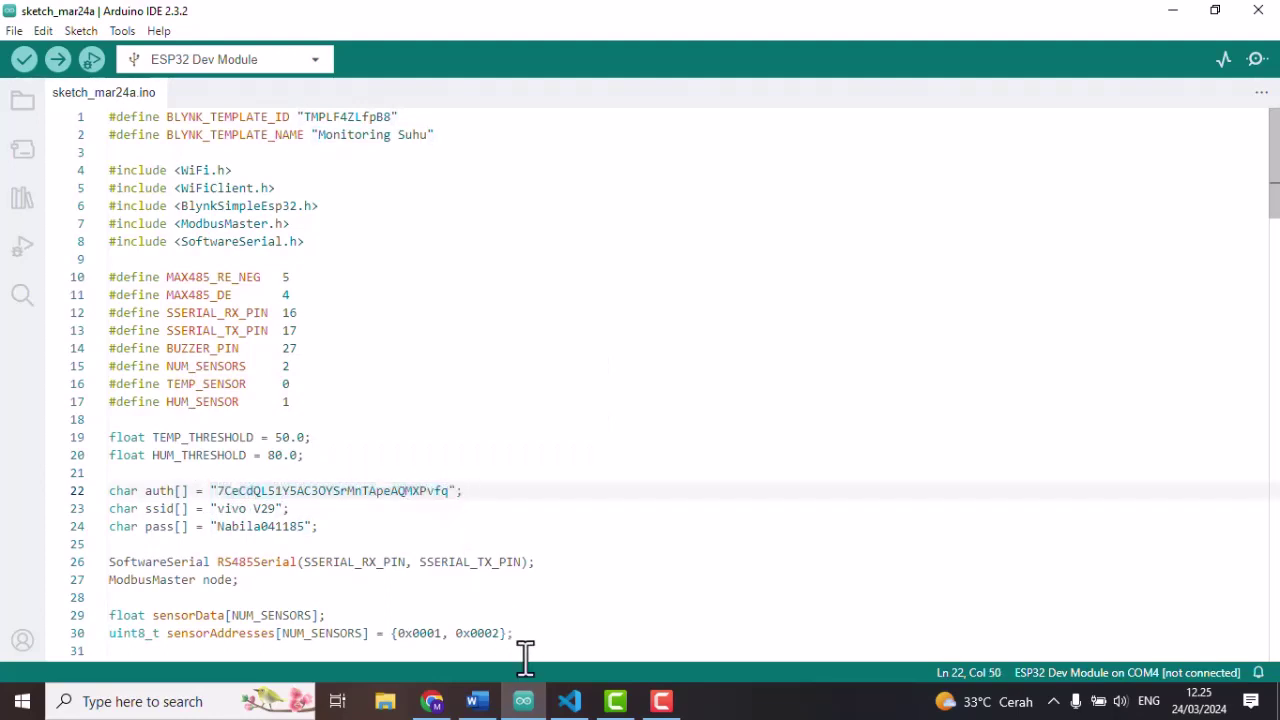
# - Switch back to Blynk.Console and open the template settings of Monitoring Suhu
pyautogui.click(432, 701)
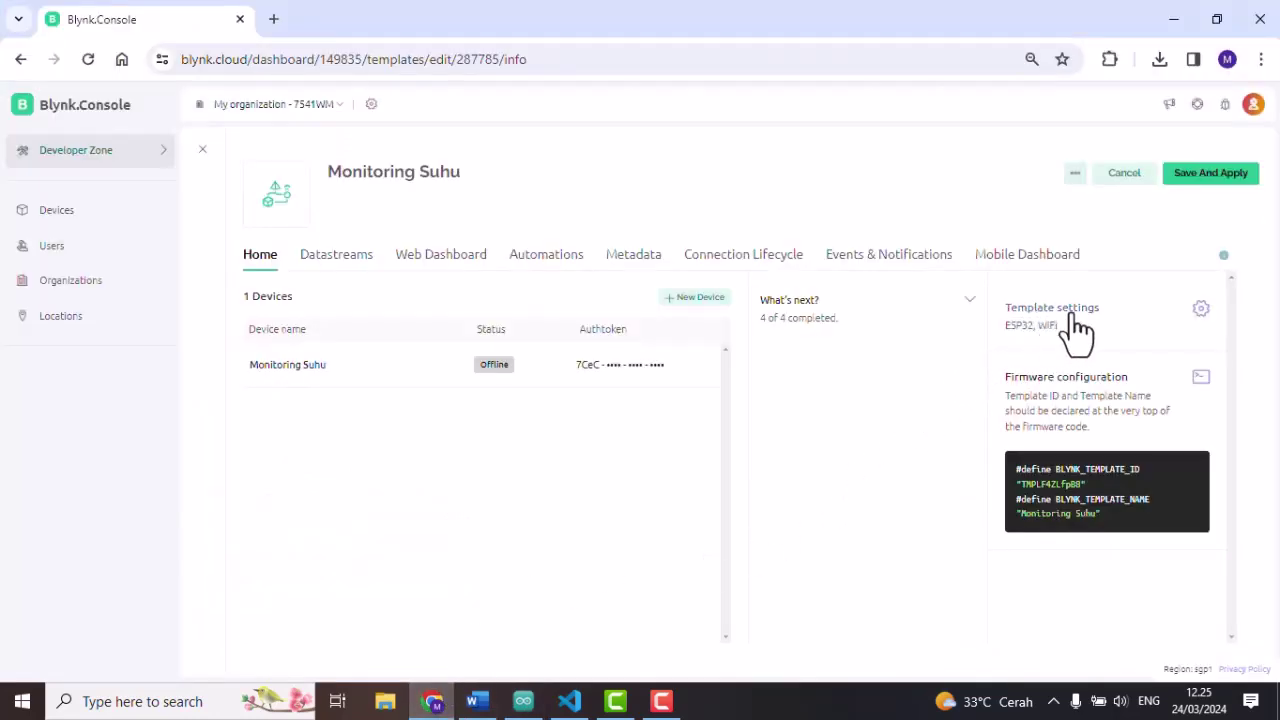
pyautogui.click(1201, 310)
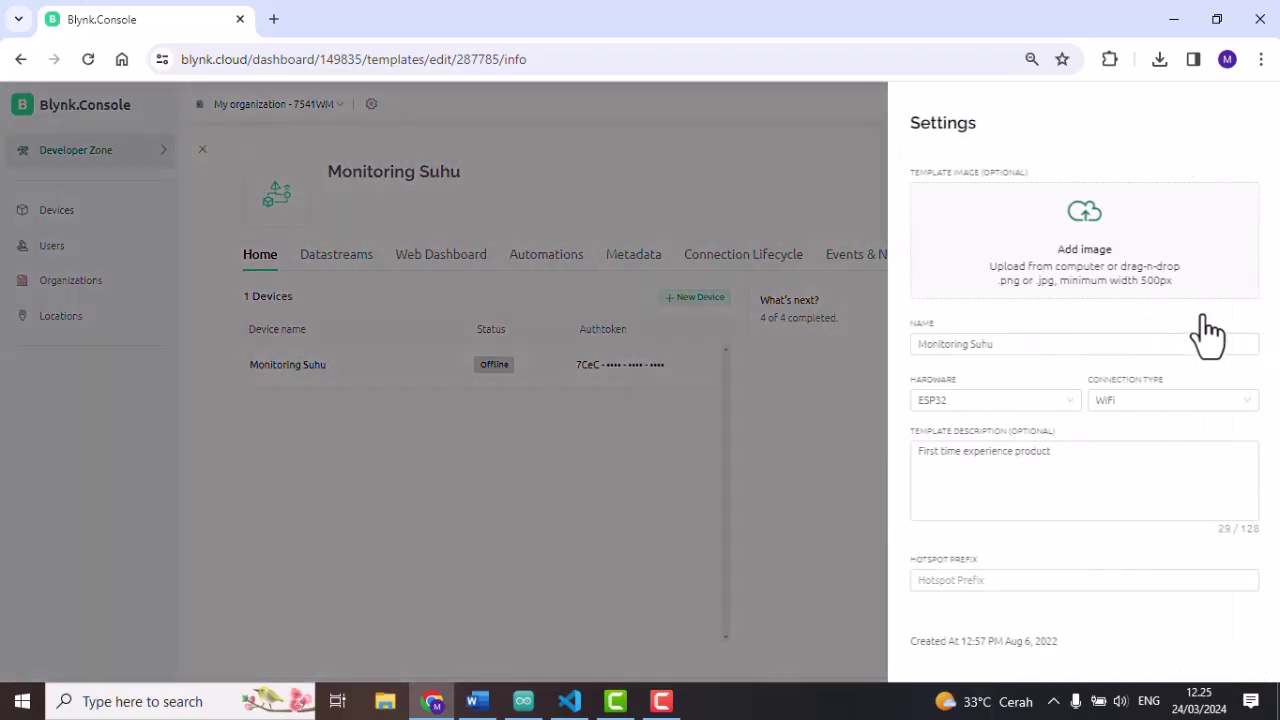
# - Review the Monitoring Suhu template settings and copy the firmware configuration code from the template's home page
pyautogui.click(820, 476)
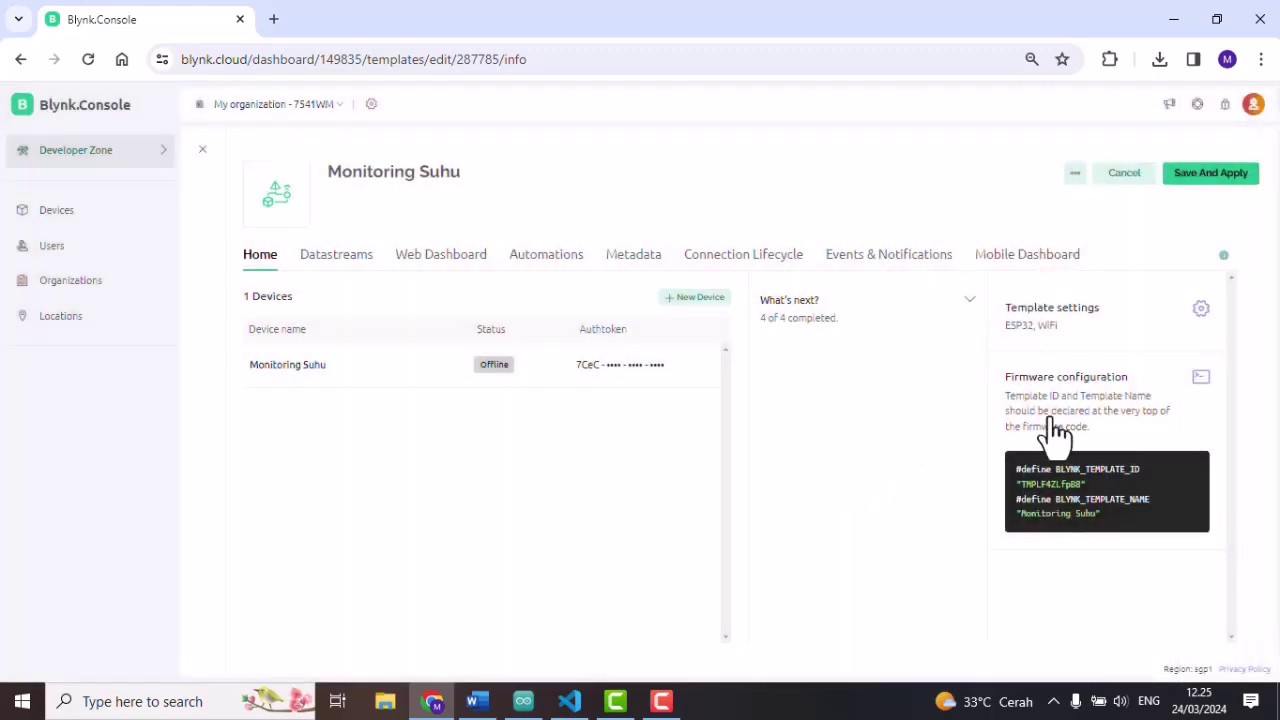
pyautogui.click(1201, 376)
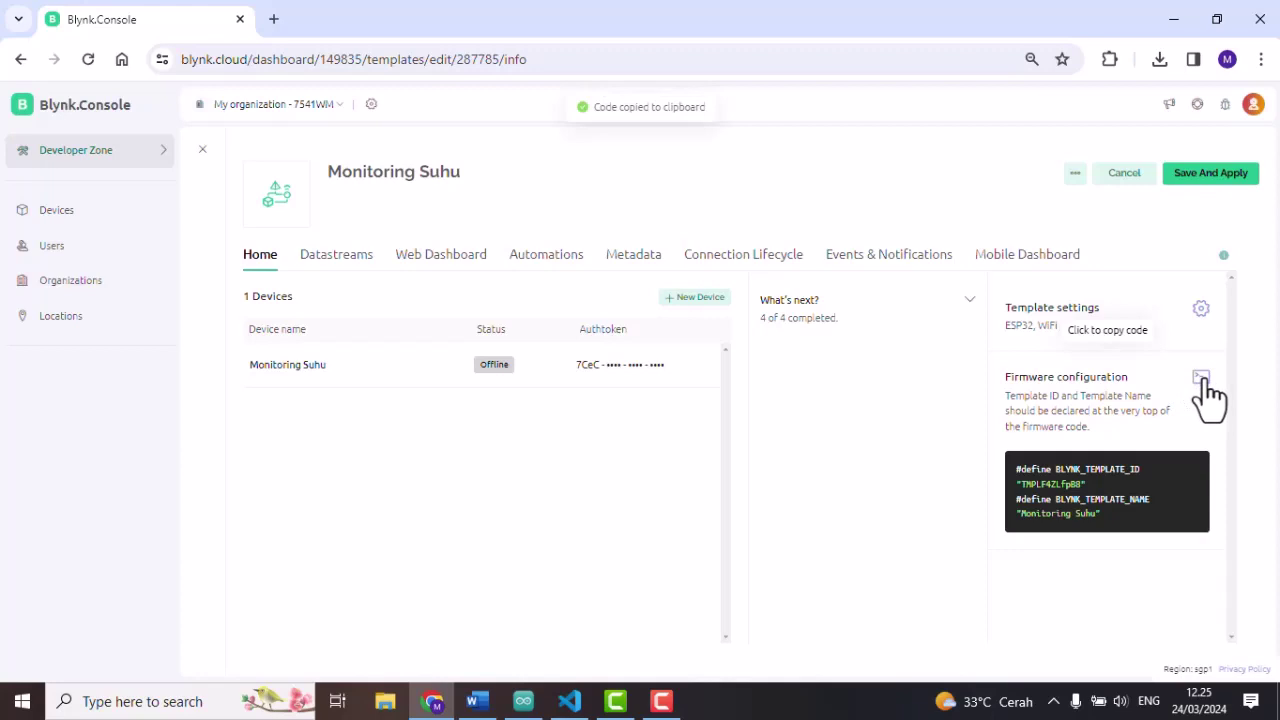
pyautogui.click(1199, 310)
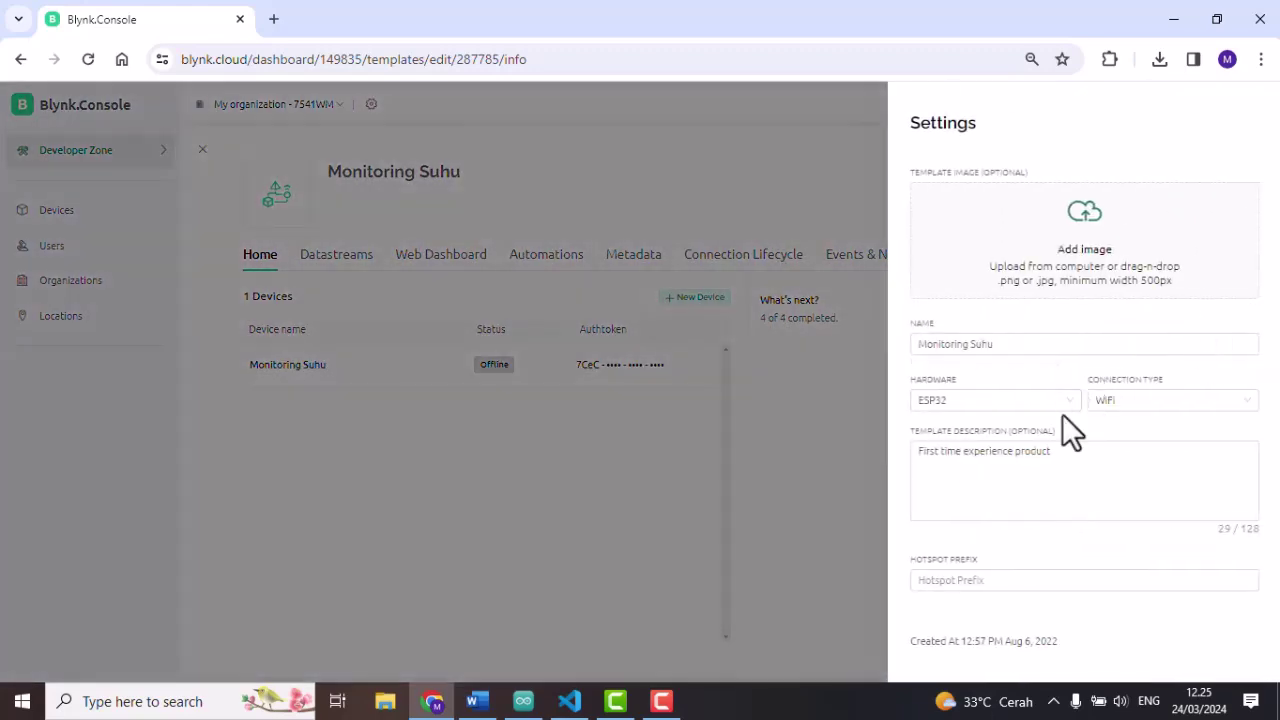
pyautogui.click(867, 492)
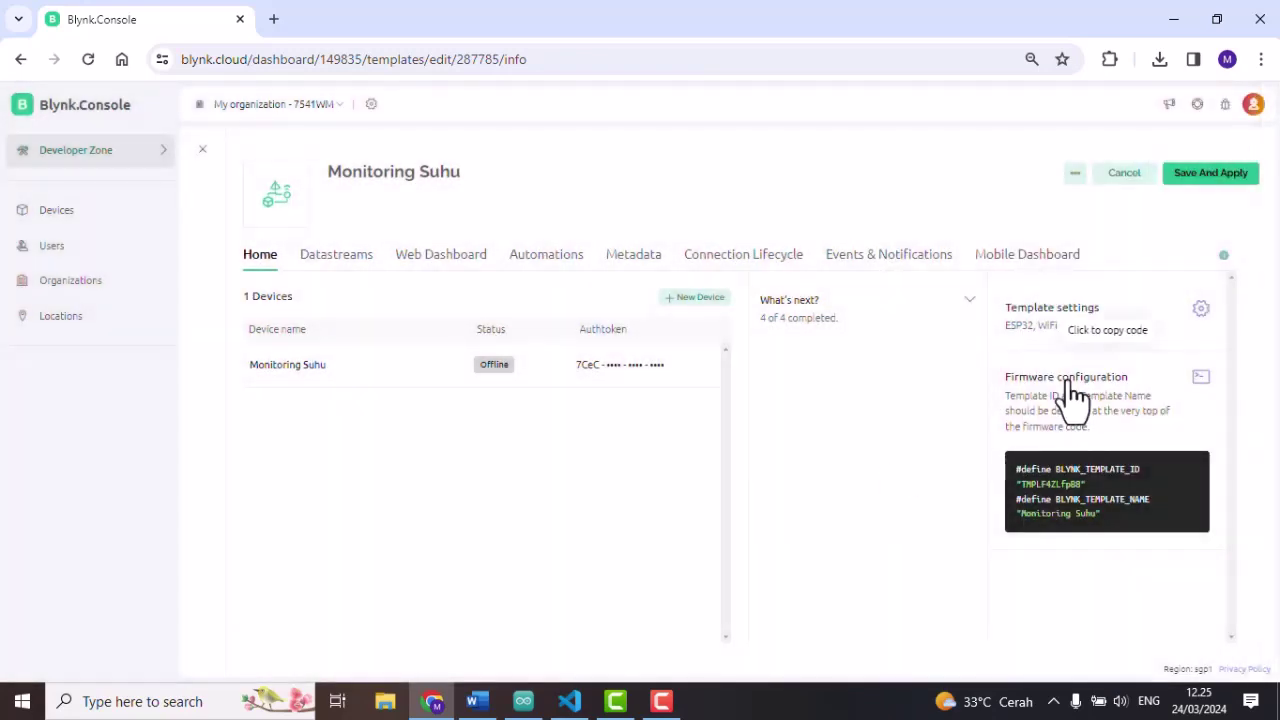
pyautogui.click(1070, 393)
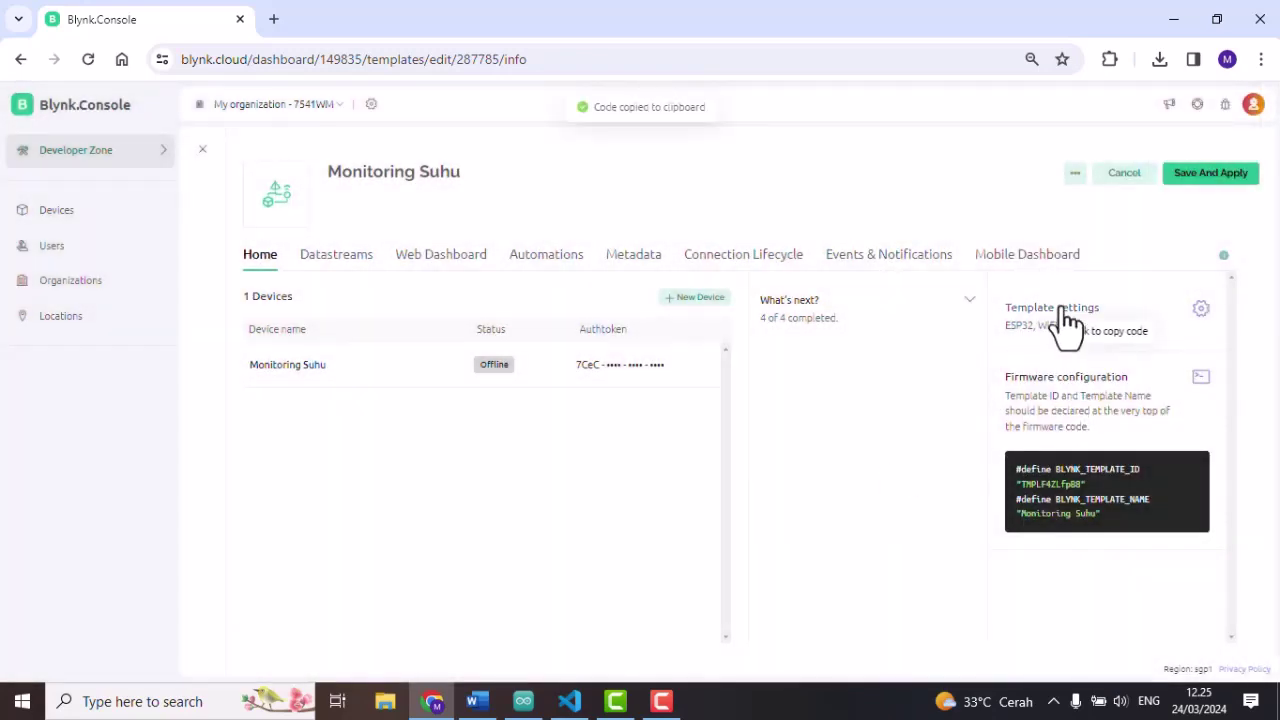
pyautogui.click(1068, 322)
pyautogui.click(744, 398)
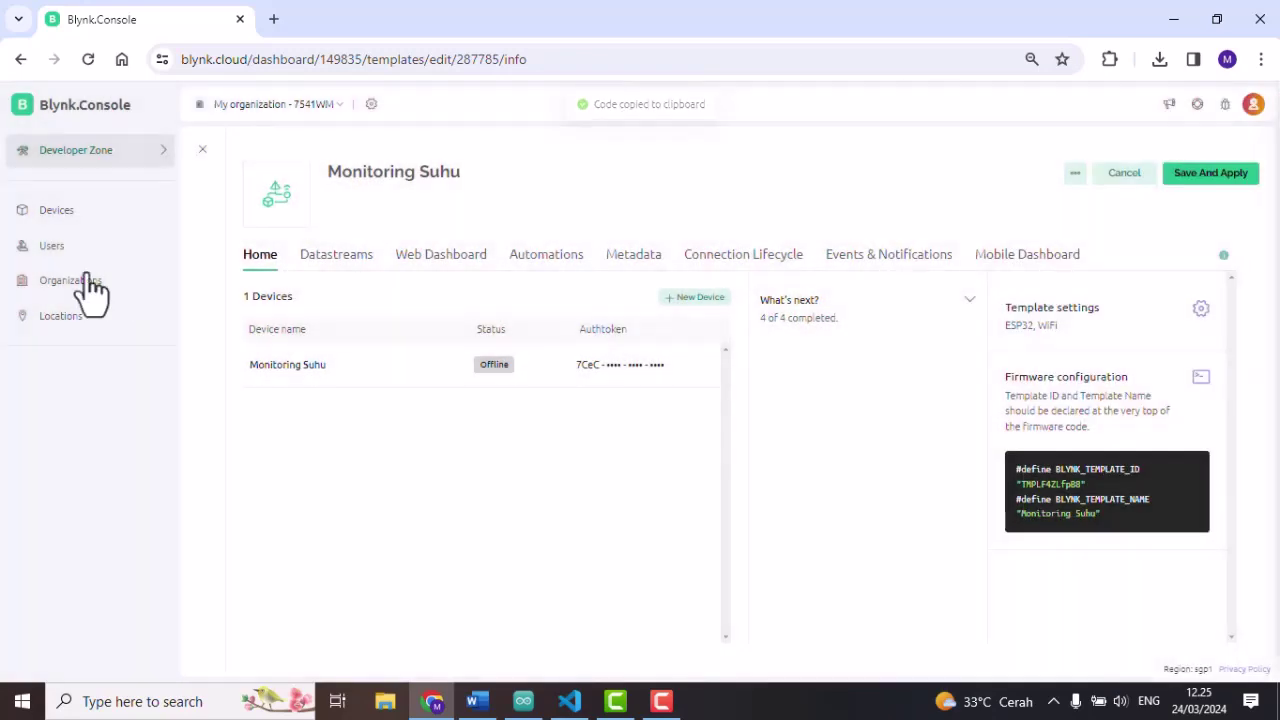
# - Leave the template without saving changes and open the Device Info of the Monitoring Suhu device
pyautogui.click(57, 249)
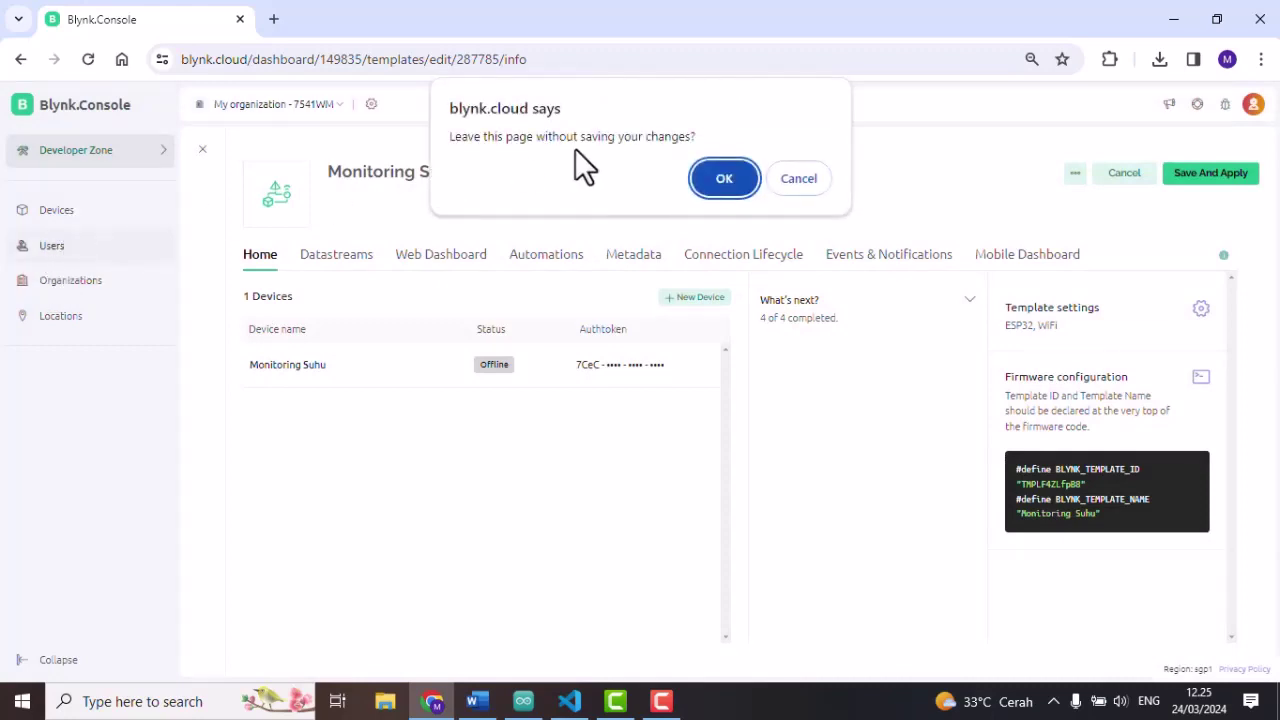
pyautogui.click(718, 186)
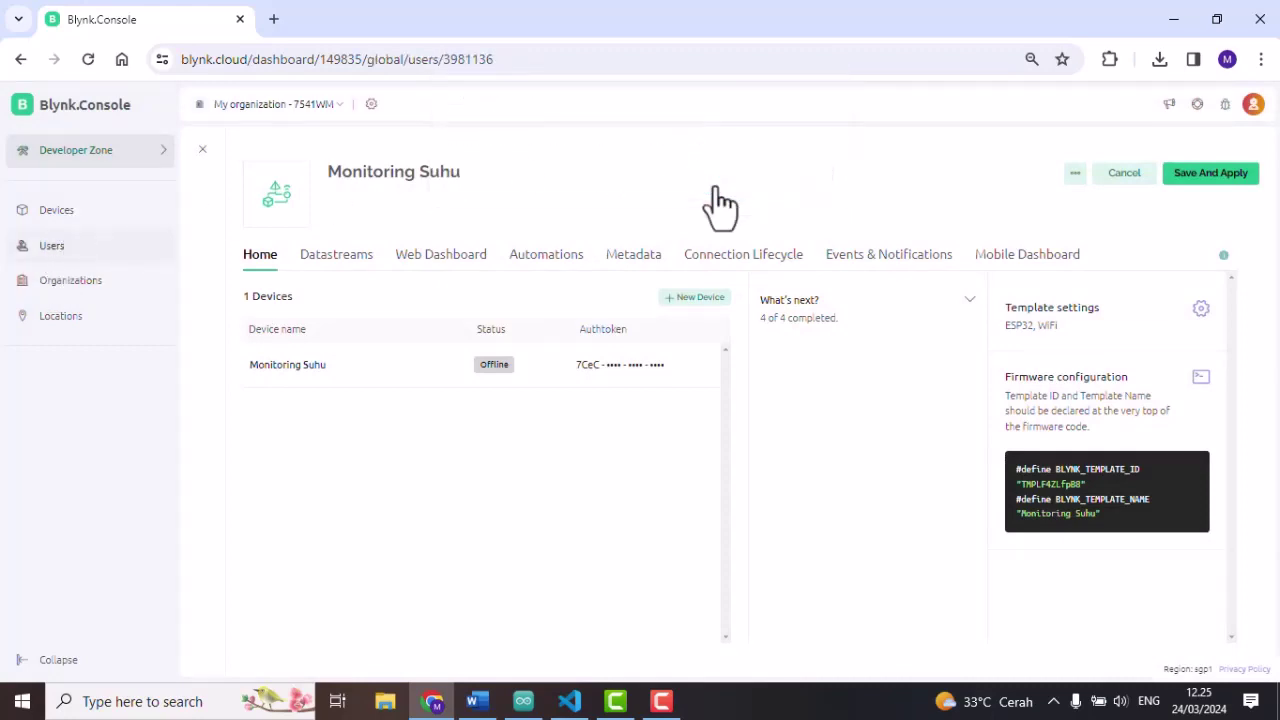
pyautogui.click(65, 211)
pyautogui.click(318, 310)
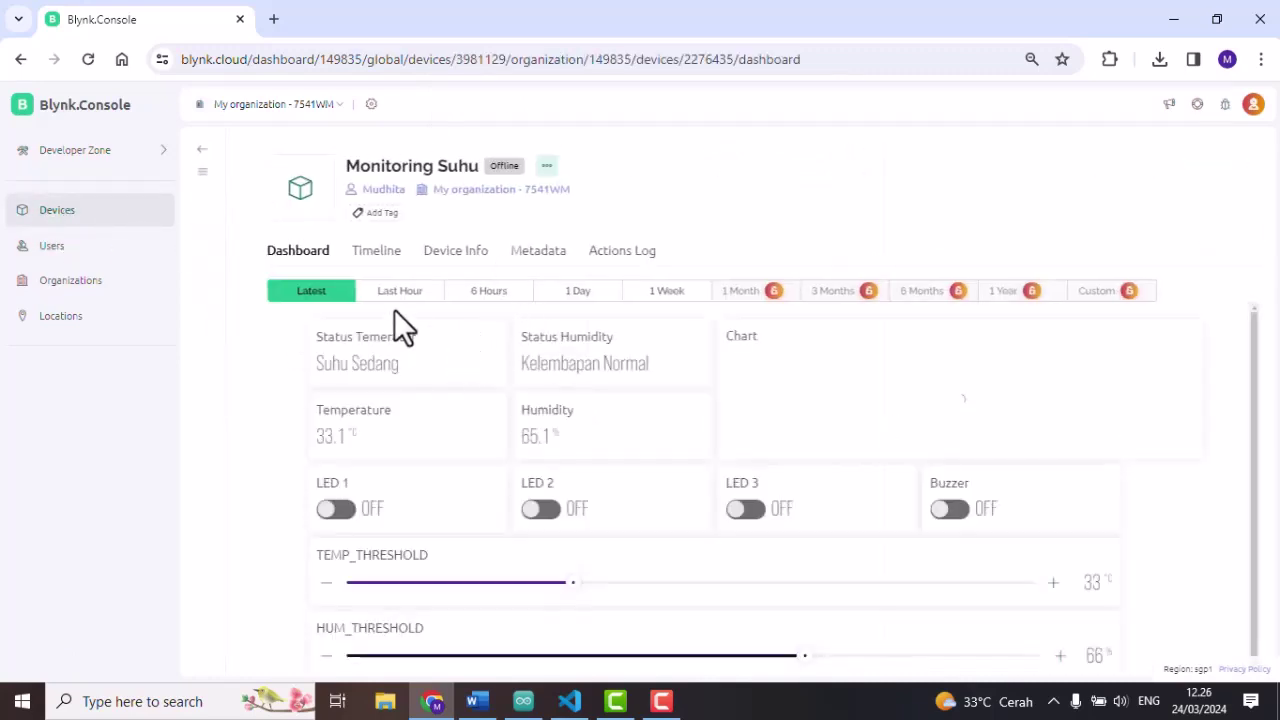
pyautogui.click(456, 262)
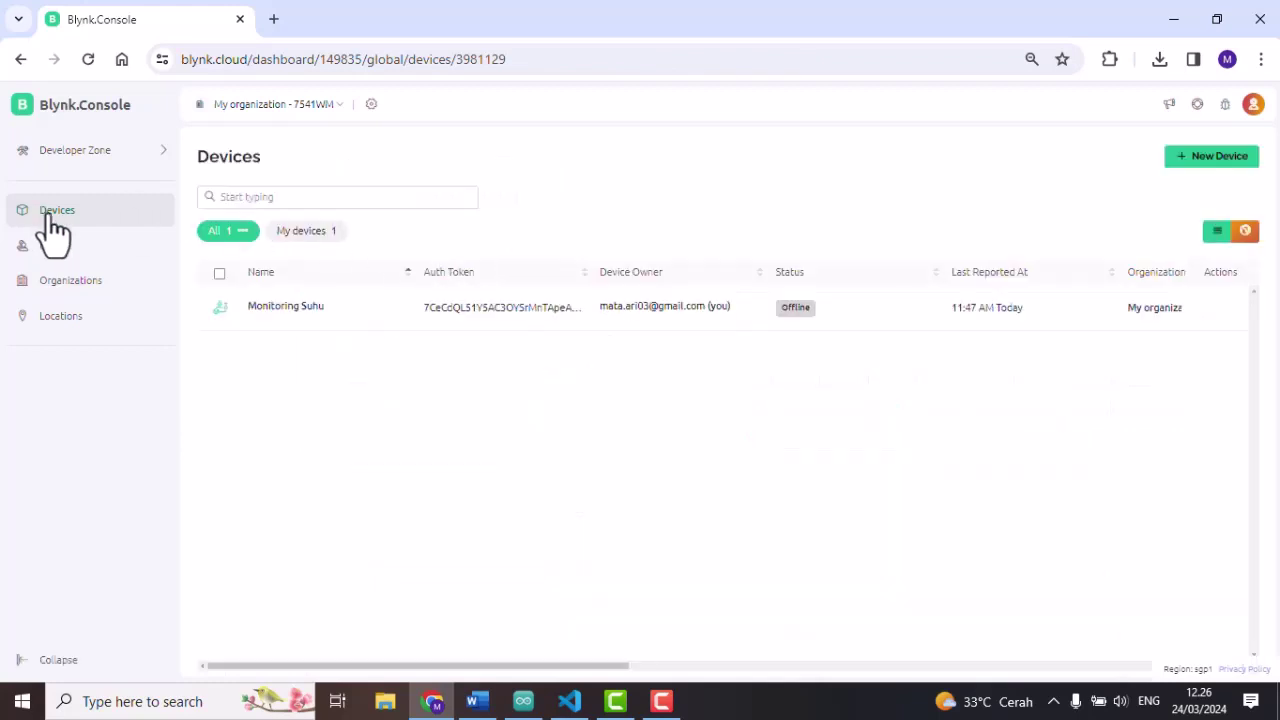
pyautogui.click(284, 309)
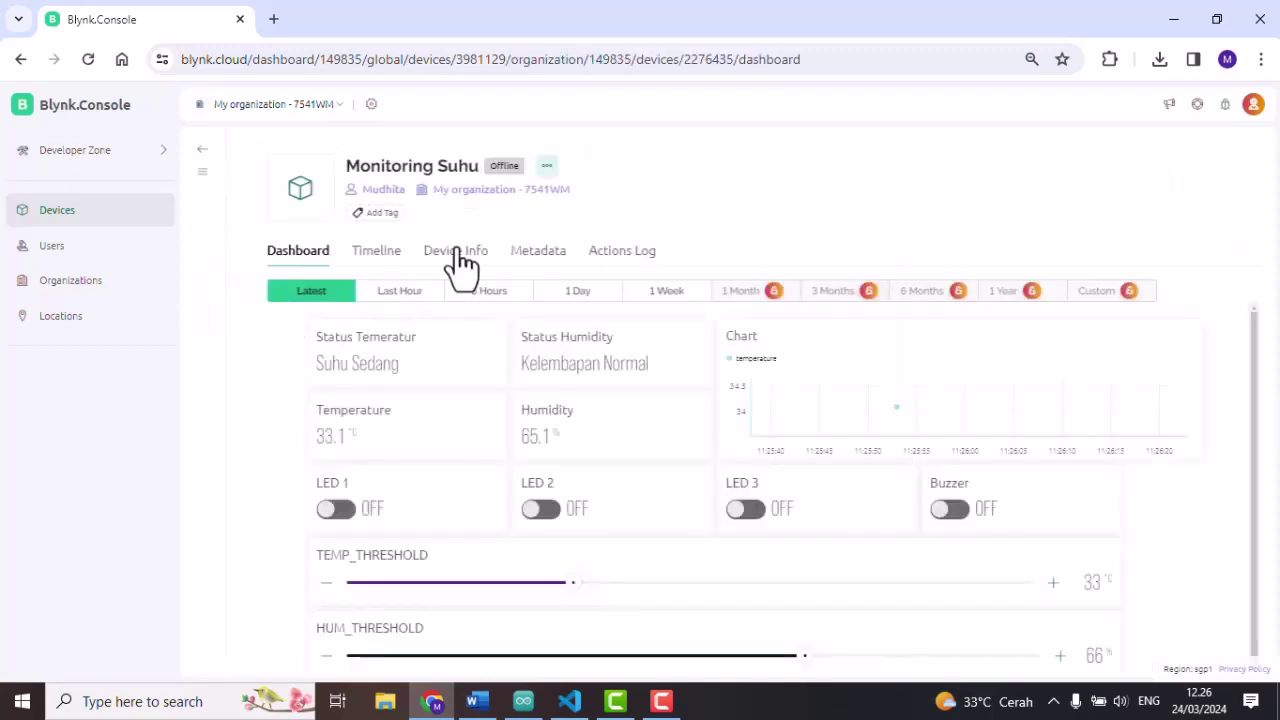
pyautogui.click(460, 266)
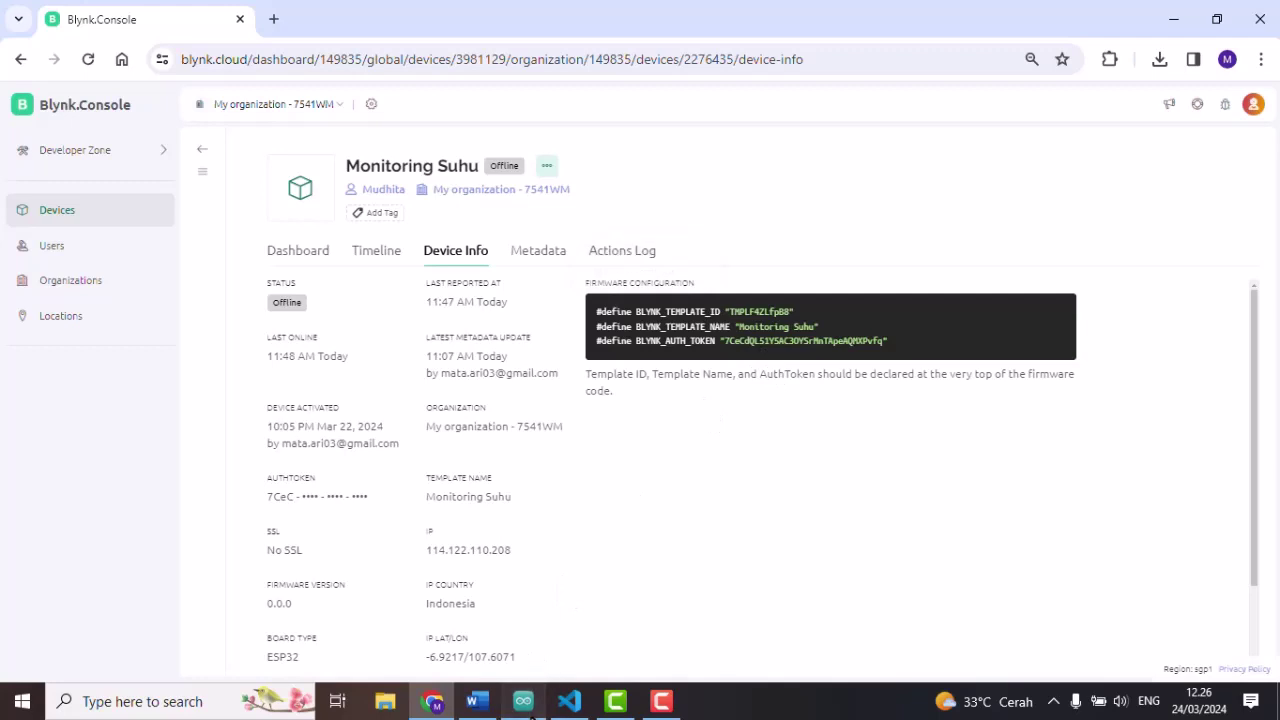
# - Switch to the Arduino IDE and examine the auth token, Wi-Fi credential and threshold declarations in the sketch
pyautogui.click(523, 701)
pyautogui.click(282, 490)
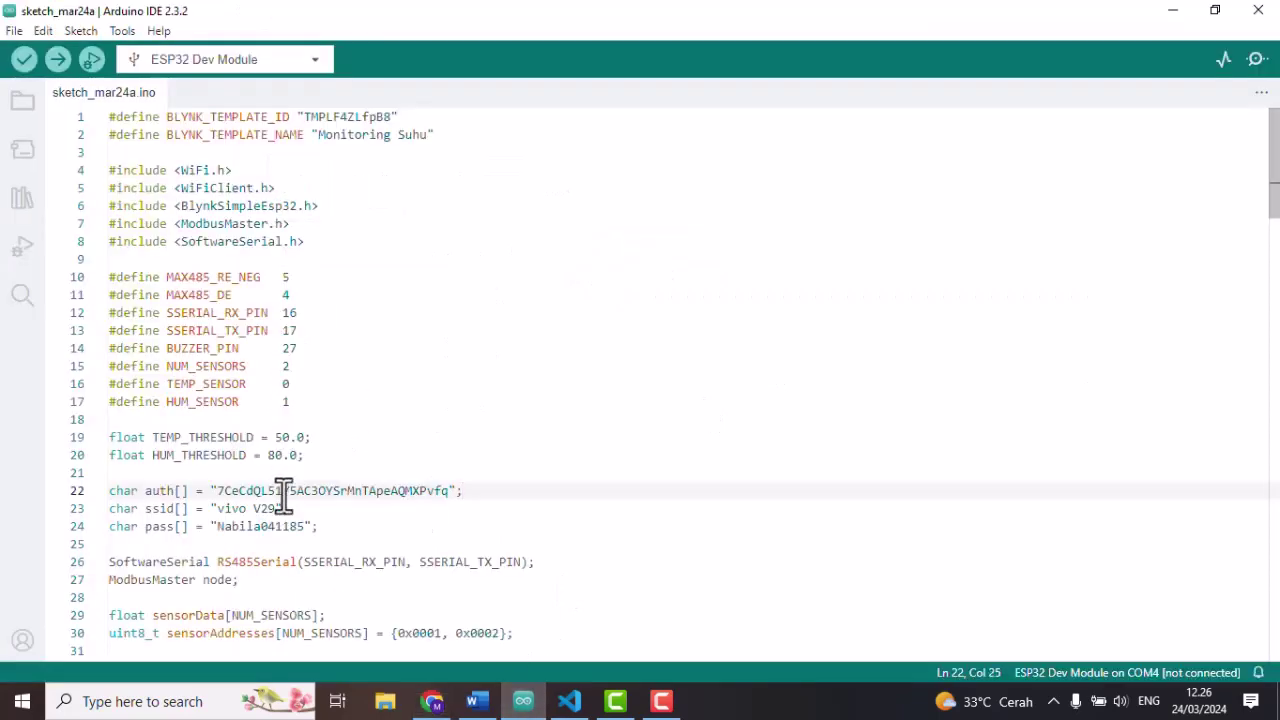
pyautogui.scroll(-3, 335, 567)
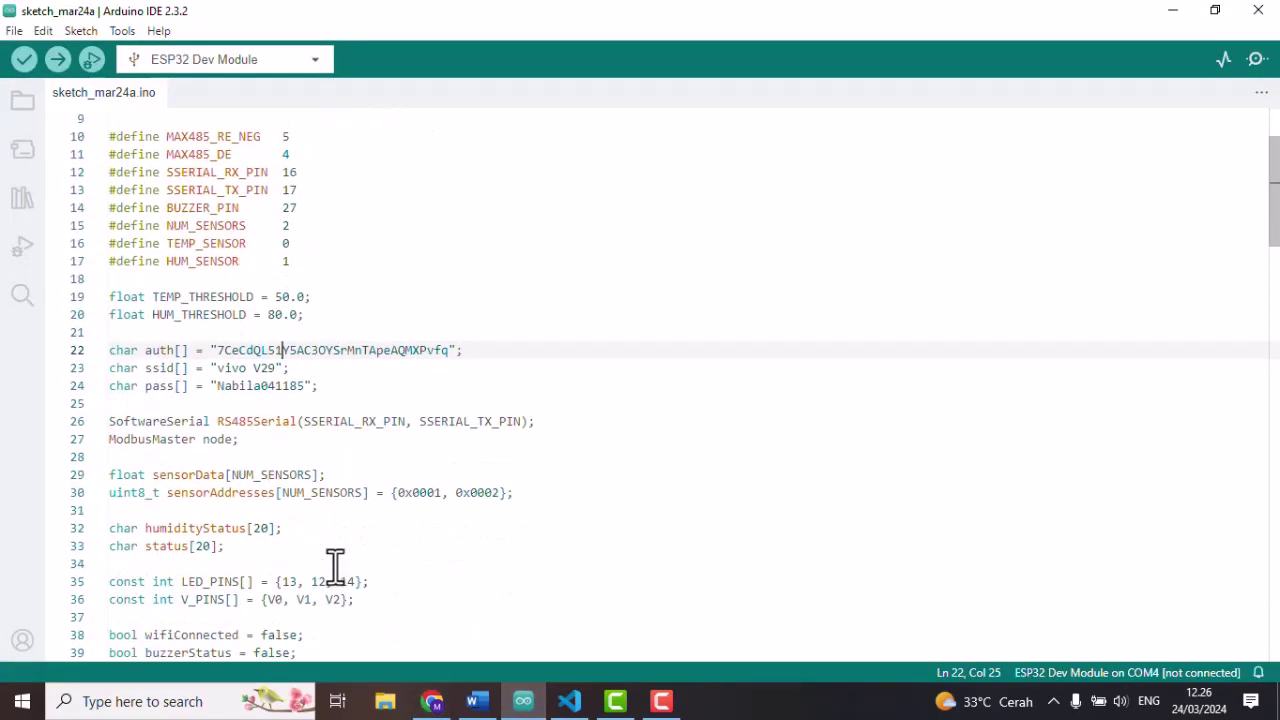
pyautogui.scroll(2, 335, 567)
pyautogui.scroll(1, 352, 526)
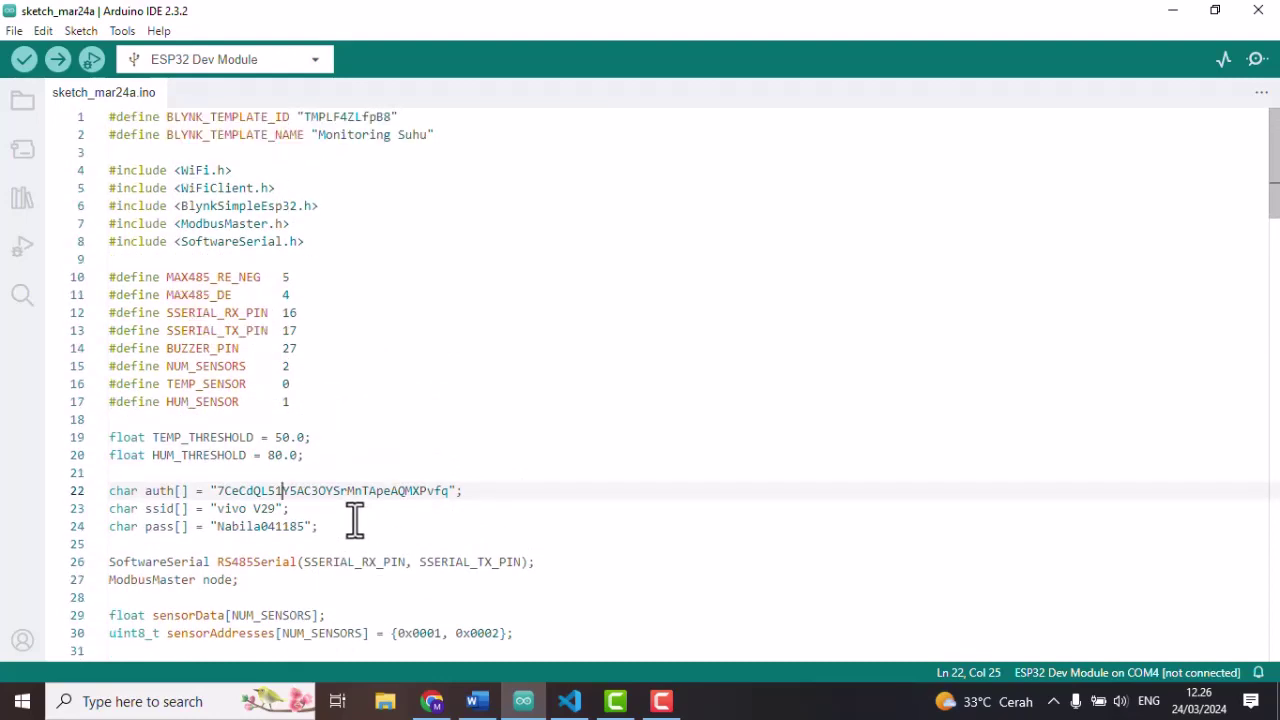
pyautogui.click(345, 453)
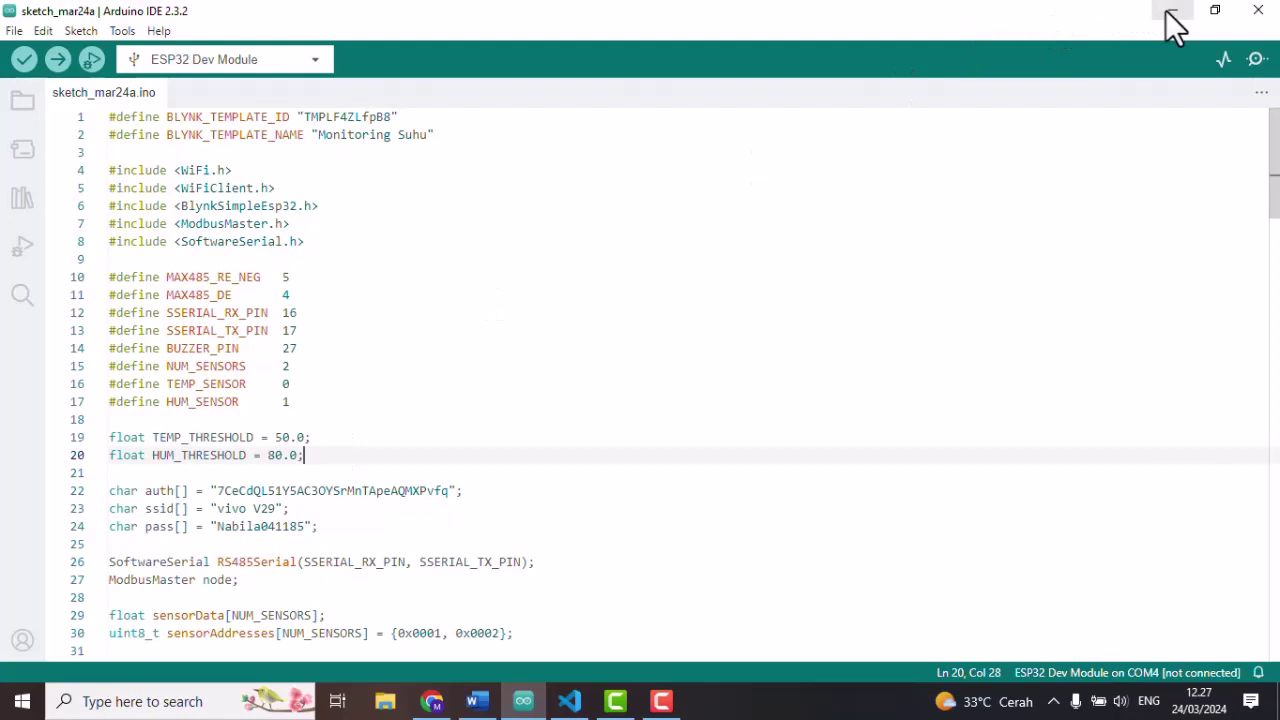
# - Switch back to Blynk.Console and display the Monitoring Suhu device's dashboard
pyautogui.hotkey('alt', 'Tab')
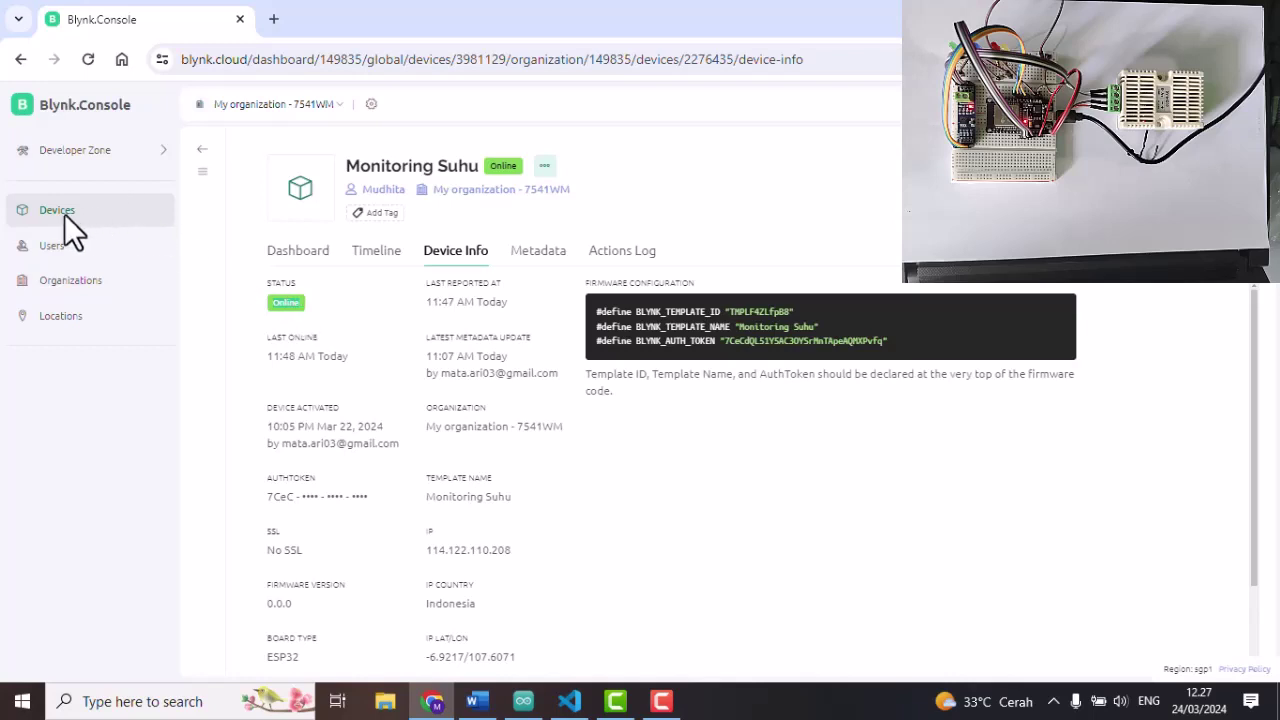
pyautogui.click(318, 256)
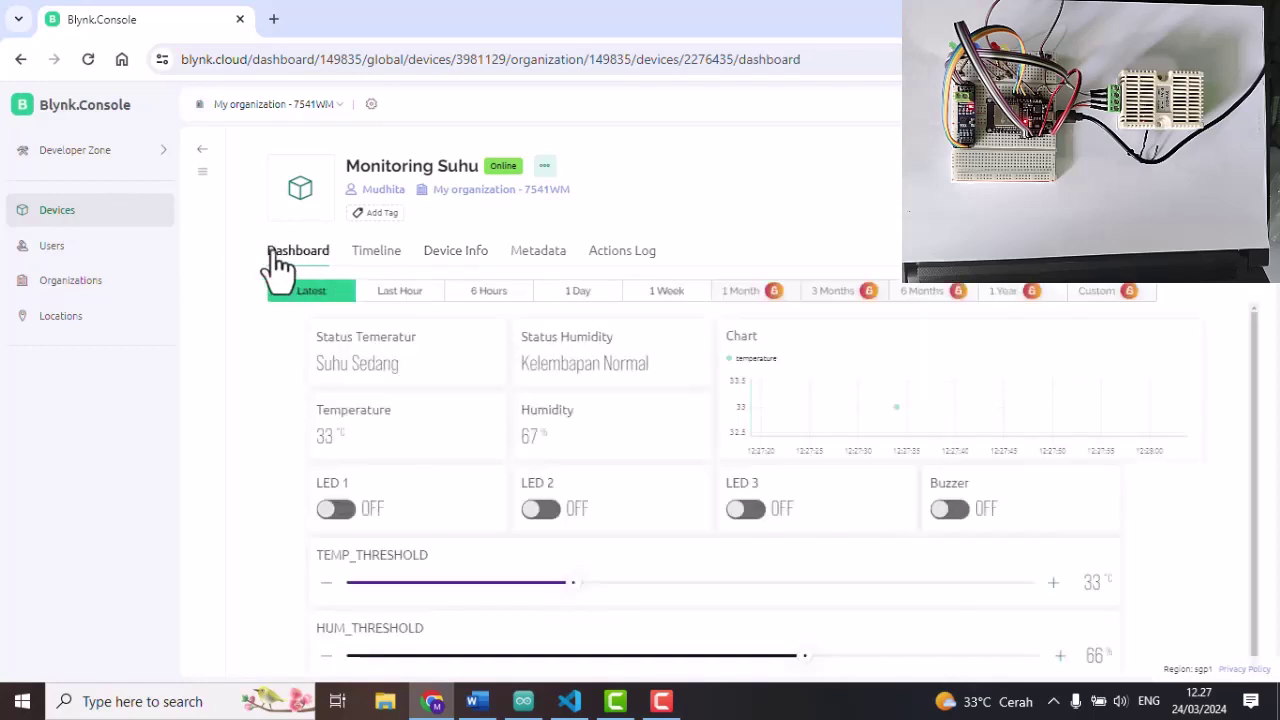